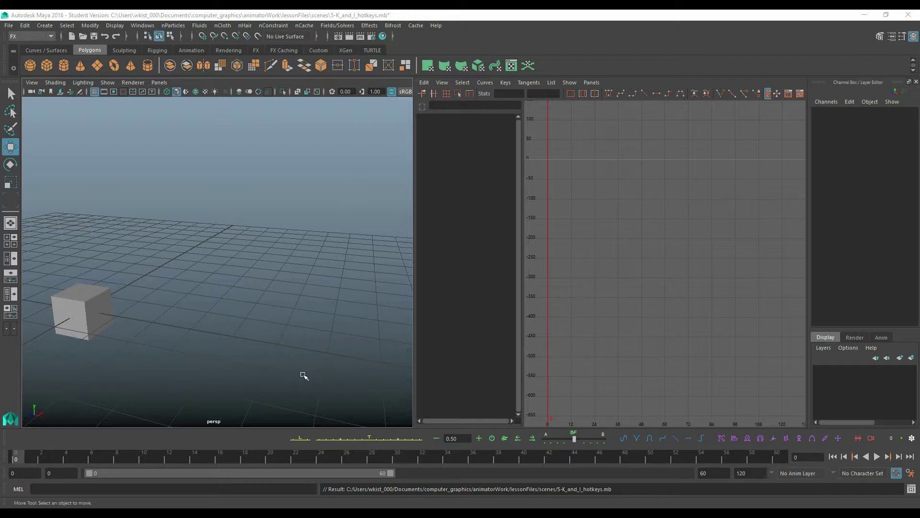
Step: Play the cube's animation, stop it, and scrub the timeline back to frame 35
click(171, 349)
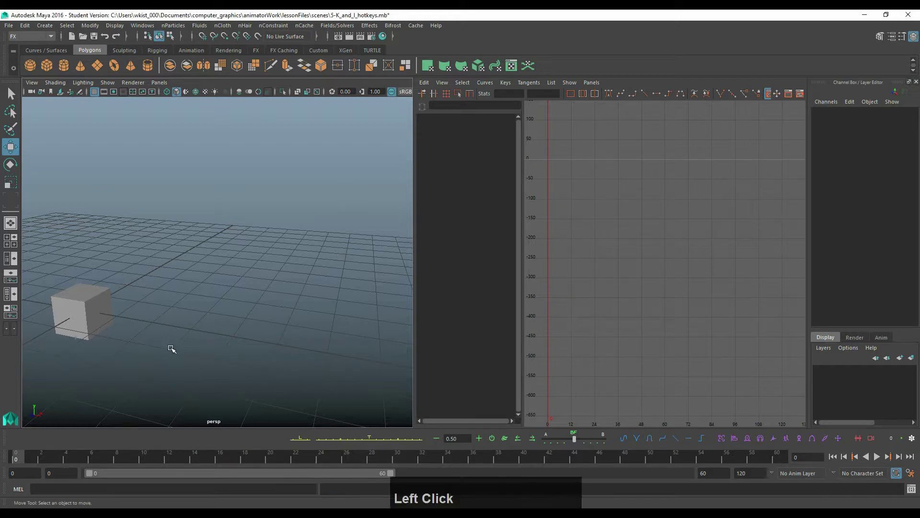
click(876, 457)
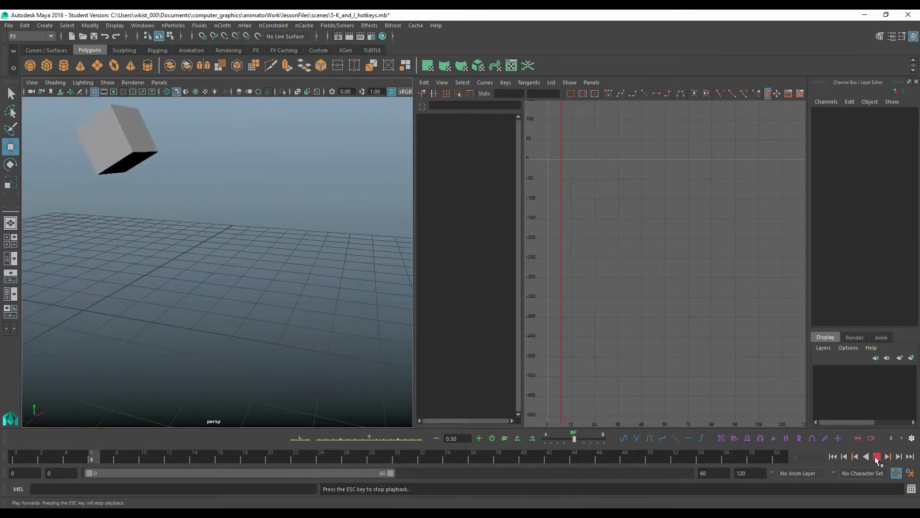
click(877, 456)
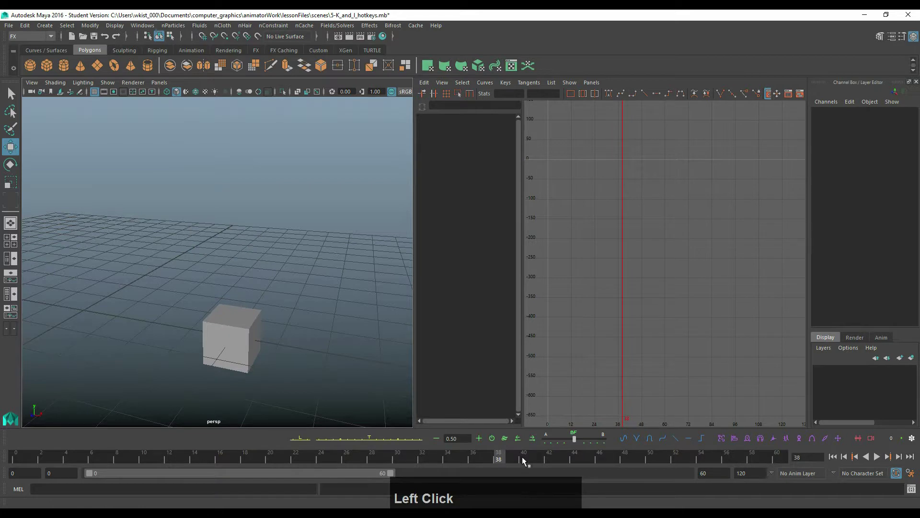
drag(522, 456, 467, 446)
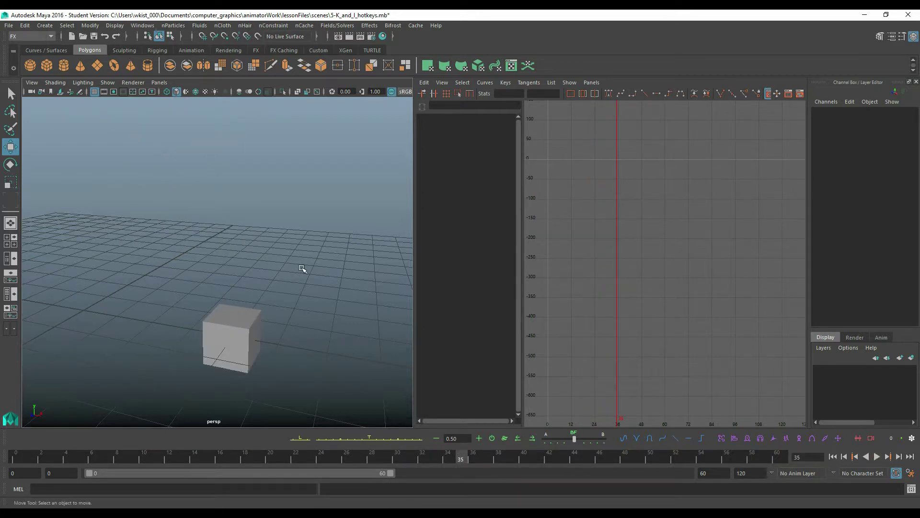
Step: Scrub the time from inside the viewport to frame 60 and select the cube
key(k)
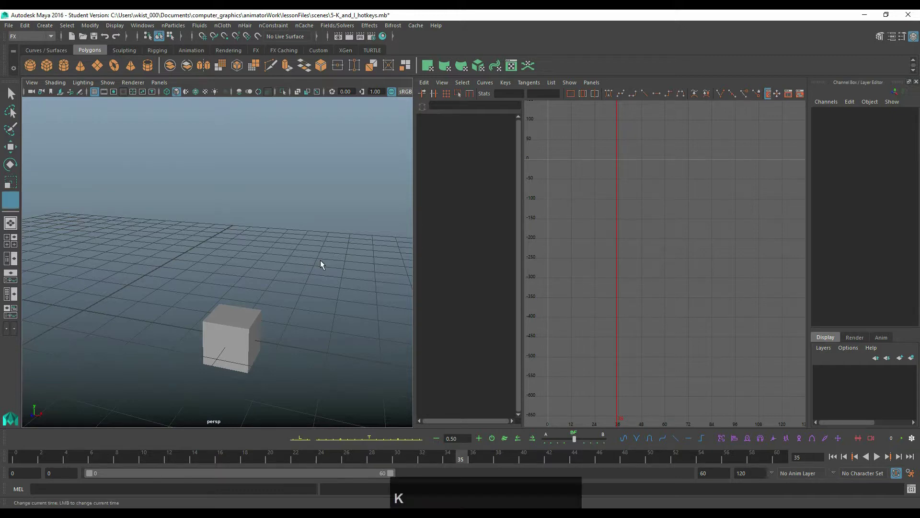
drag(352, 263, 560, 265)
click(348, 347)
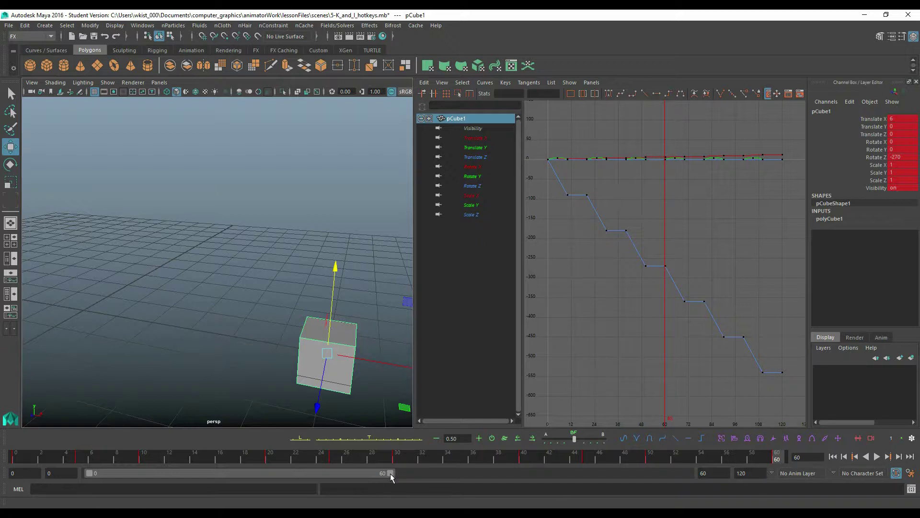
Step: Scrub back and forth through the cube's animation from inside the graph editor and the viewport, stopping at frame 17
drag(390, 473, 448, 481)
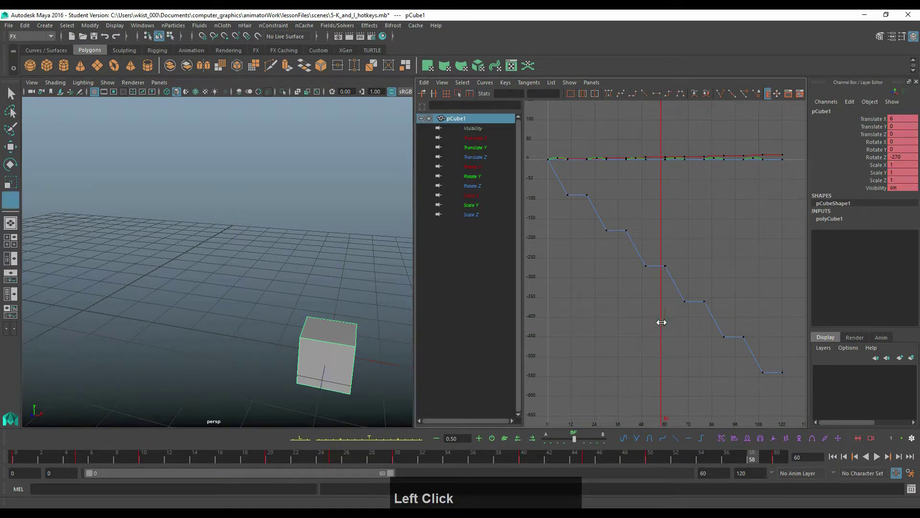
drag(661, 323, 618, 331)
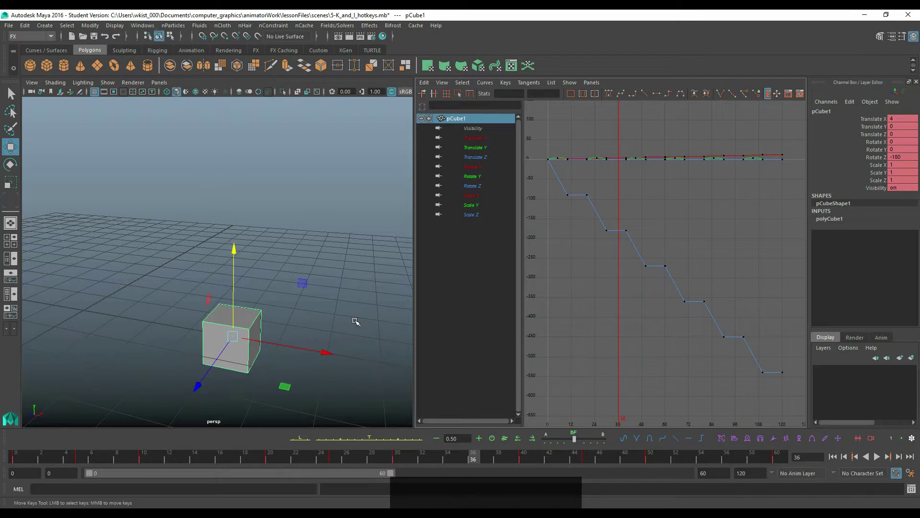
key(k)
drag(355, 319, 60, 335)
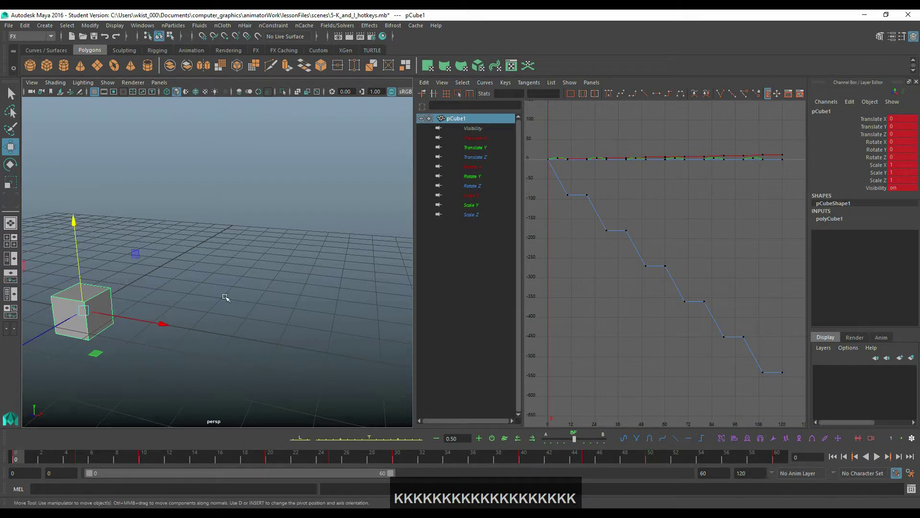
key(k)
drag(226, 298, 352, 326)
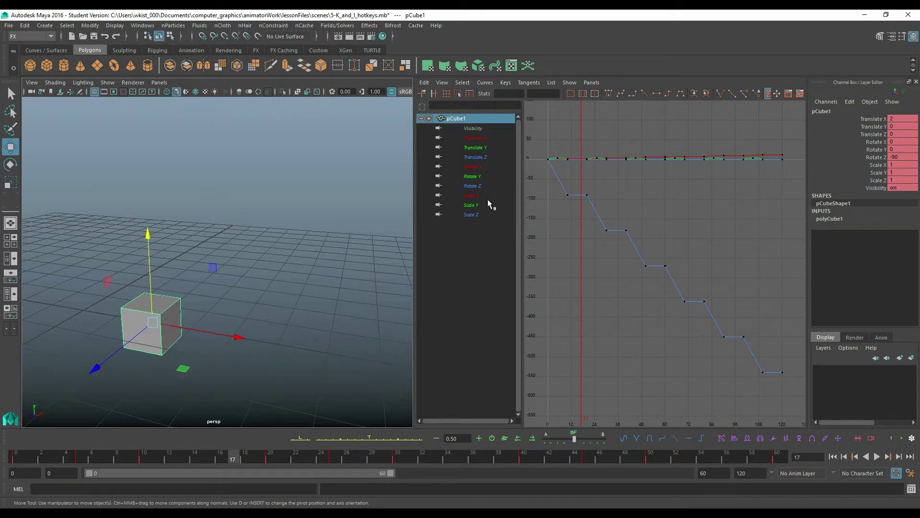
Step: Isolate the cube's Translate Y curve and frame its first arc with the peak key at frame 5 selected
click(474, 147)
drag(556, 152, 575, 183)
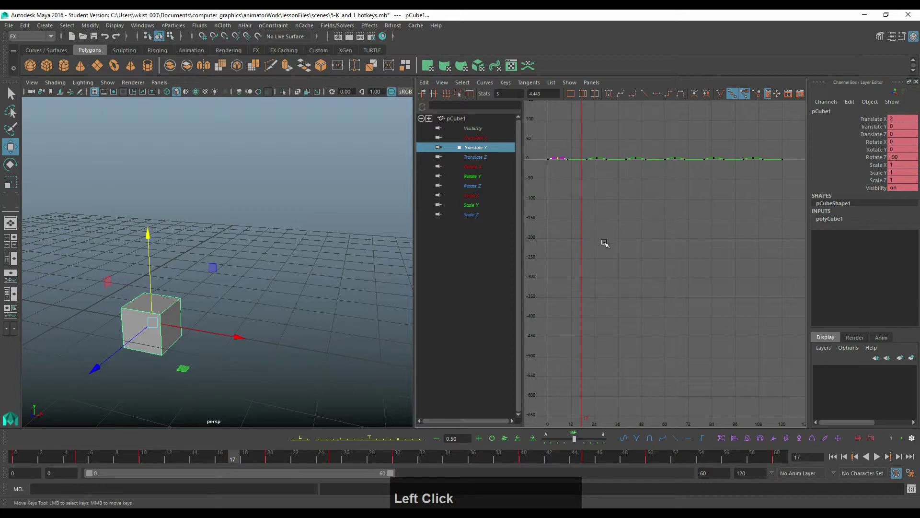
key(f)
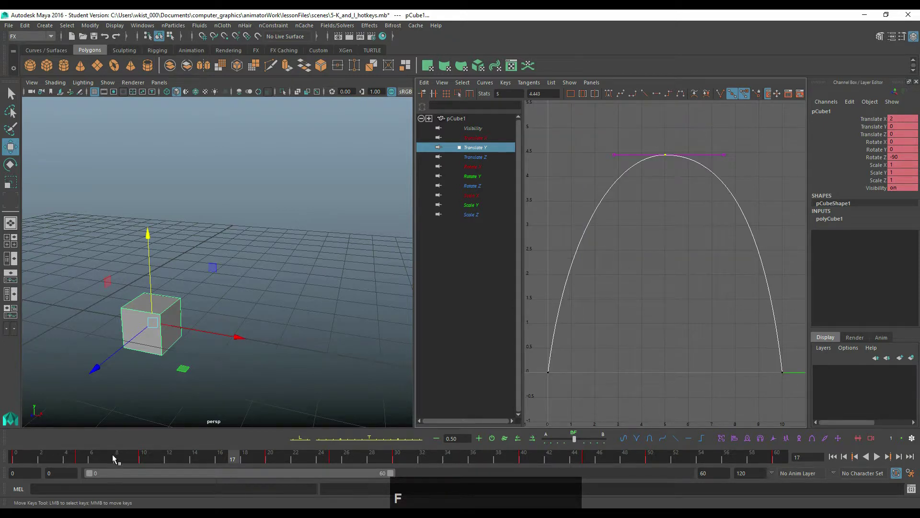
Step: Try setting a regular key on the cube at frame 2, and undo it
drag(113, 458, 44, 460)
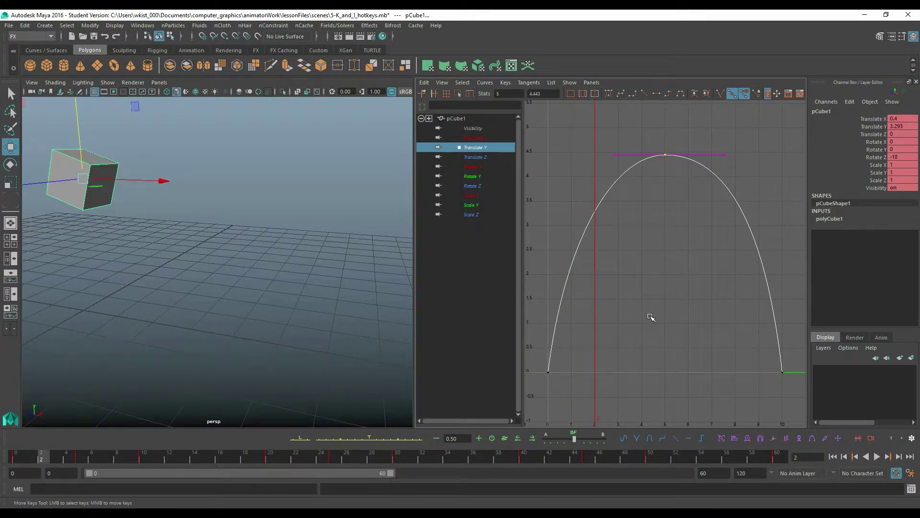
key(s)
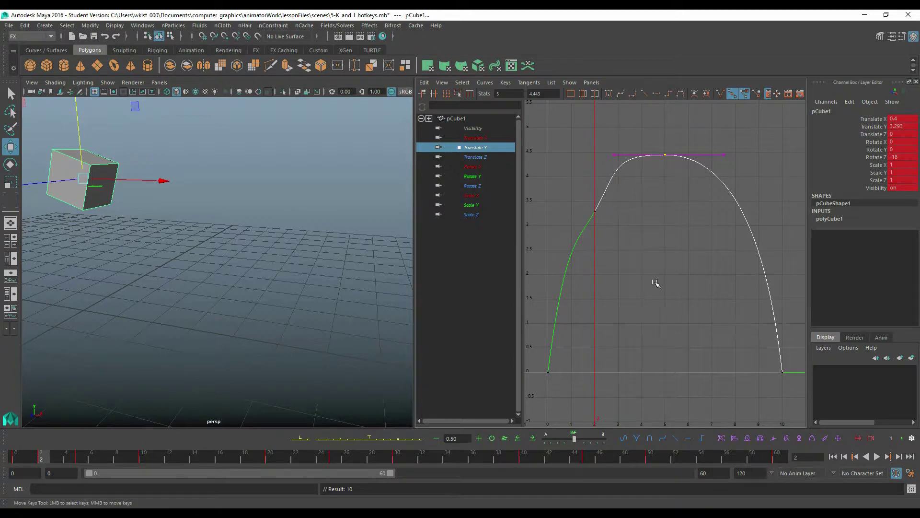
key(ctrl+z)
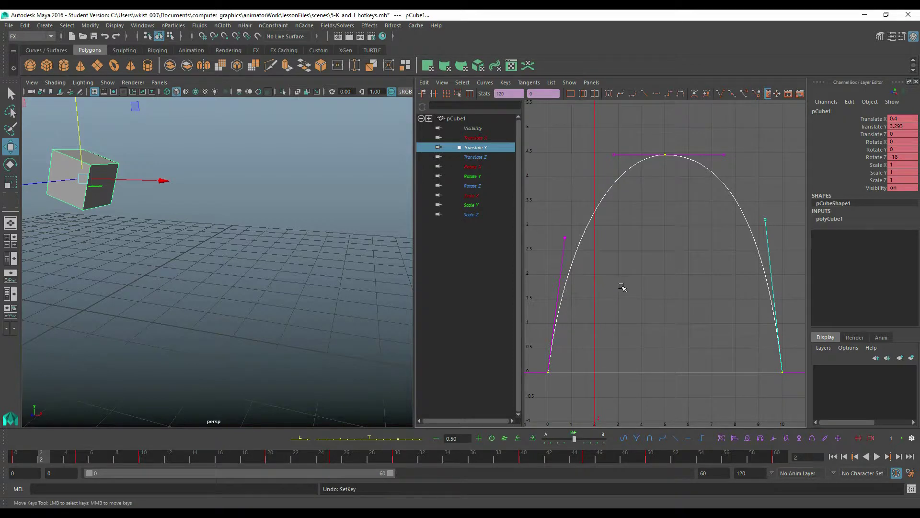
Step: Insert a key on the Translate Y curve at frame 3 with the Insert Keys tool, undoing and redoing the insertion for comparison
key(i)
middle_drag(633, 269, 611, 291)
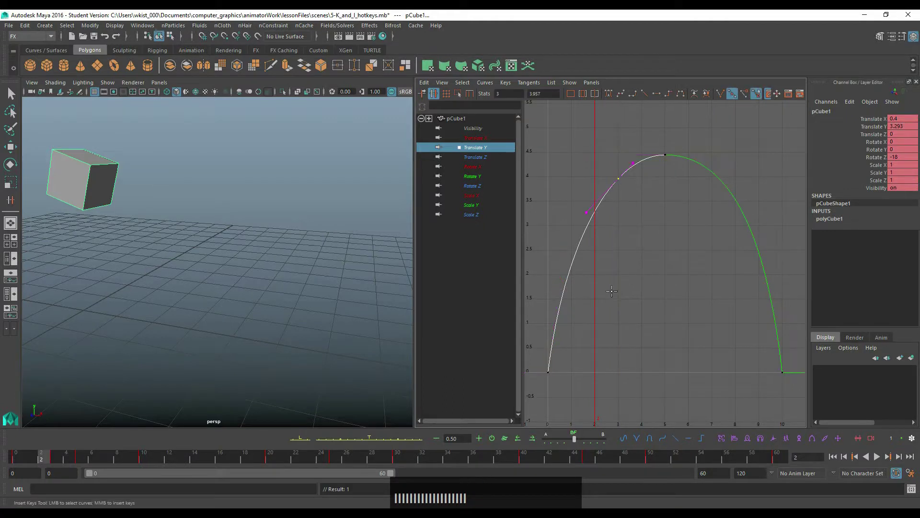
key(w)
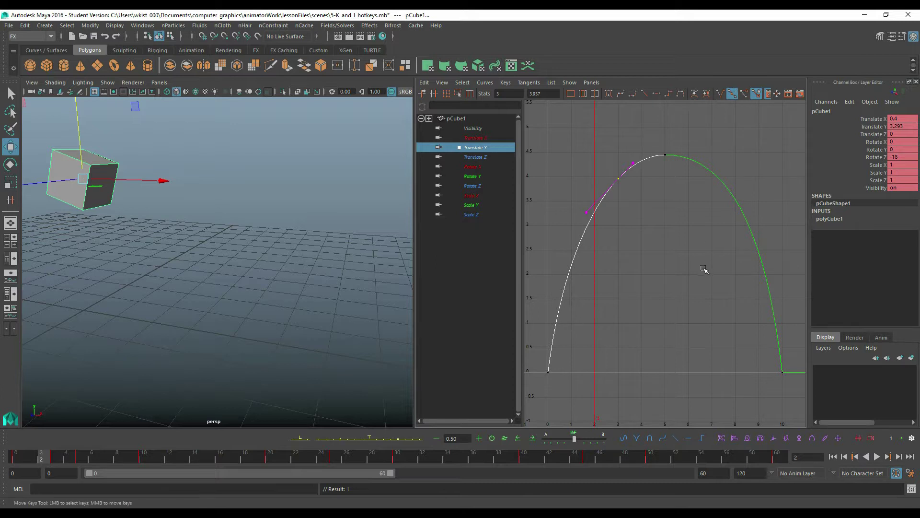
key(ctrl+z)
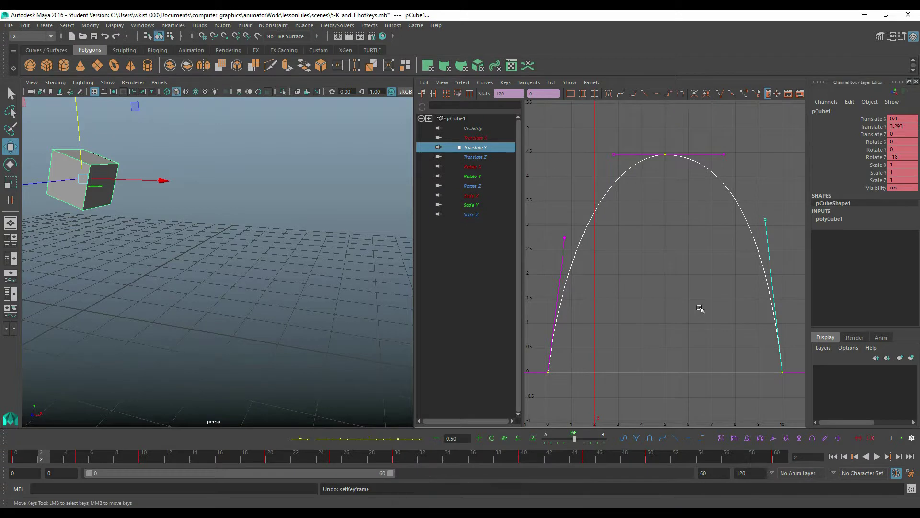
key(shift+z)
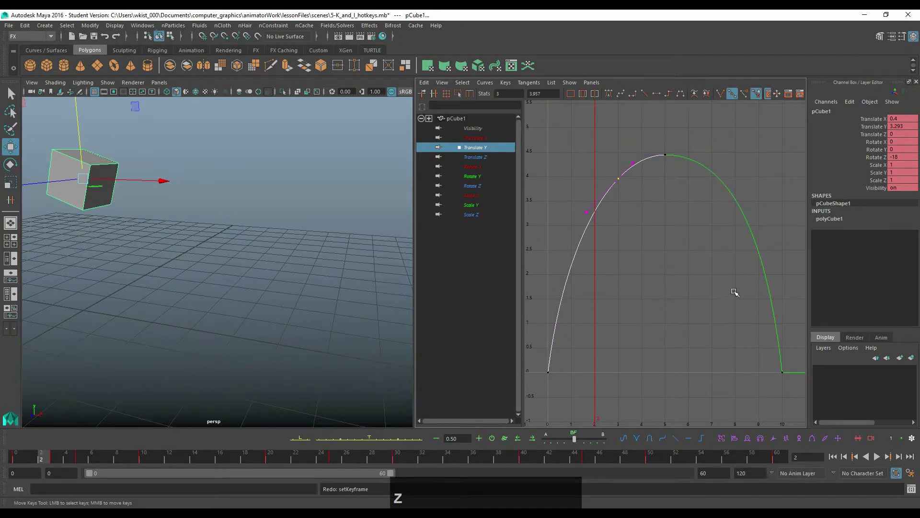
Step: Set a regular key on the cube at frame 7, undoing and redoing it to compare the curve shapes
click(715, 265)
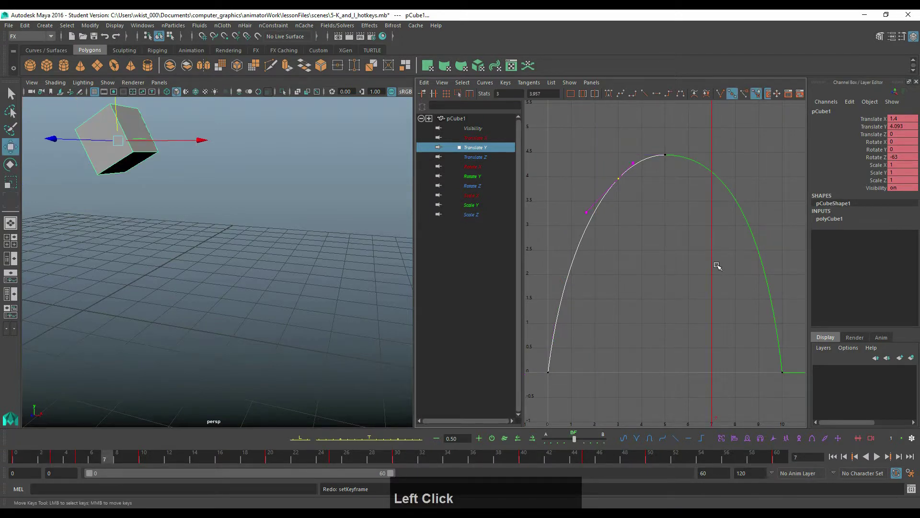
key(s)
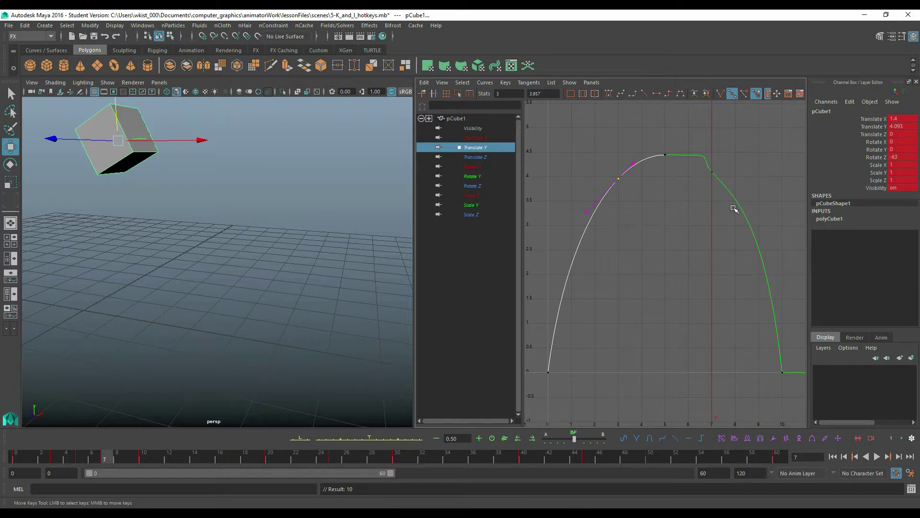
key(ctrl+z)
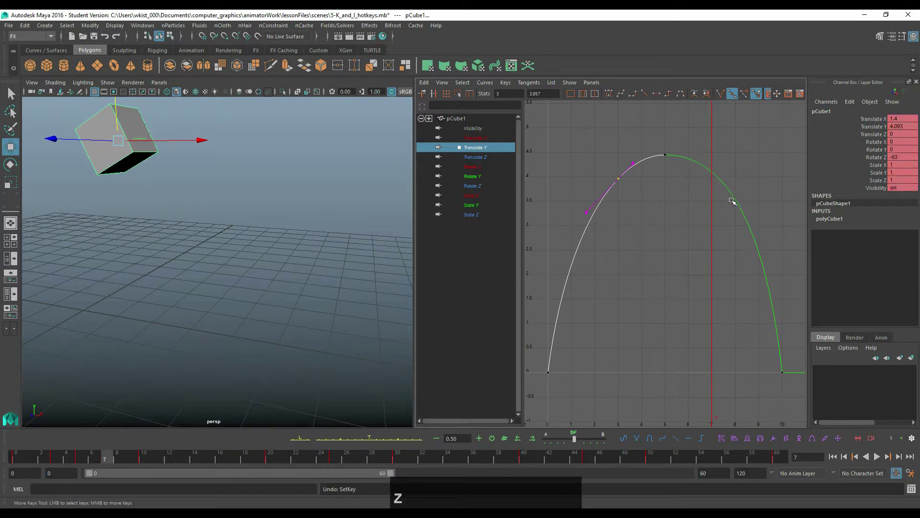
key(shift+z)
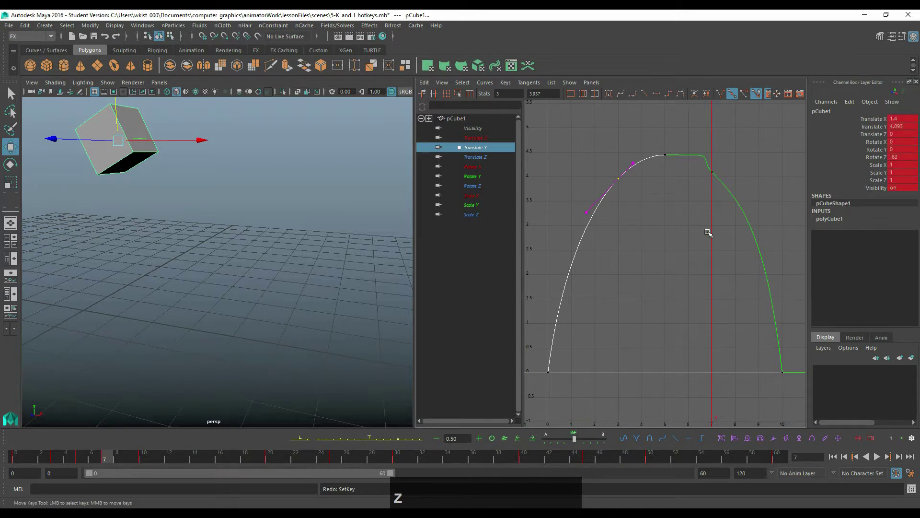
Step: Frame the whole Translate Y curve and insert several more keys along its later arcs, including at frames 84 and 102
click(677, 332)
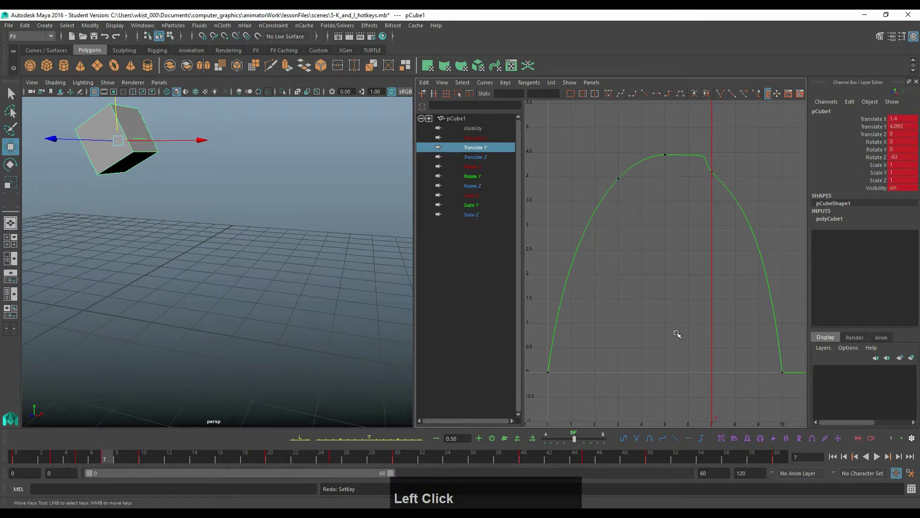
key(f)
click(644, 312)
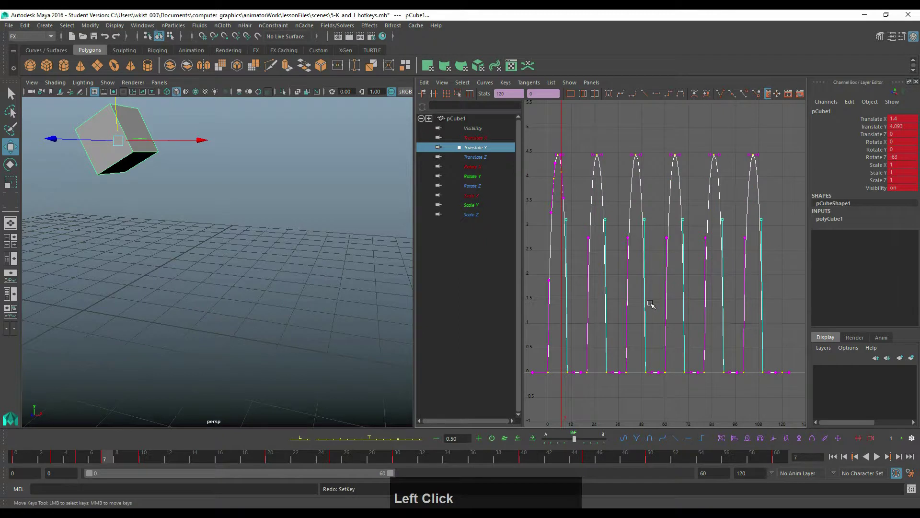
key(i)
middle_click(650, 304)
middle_click(682, 304)
middle_click(712, 305)
middle_click(746, 306)
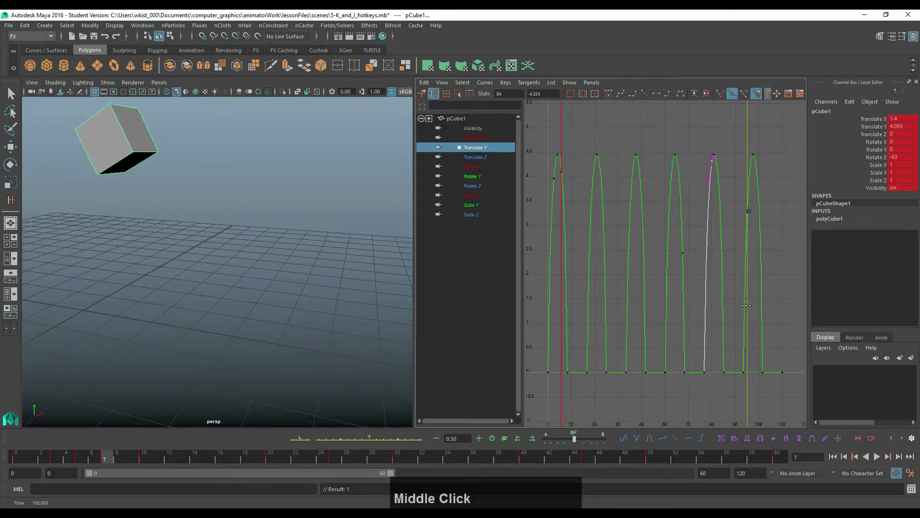
key(w)
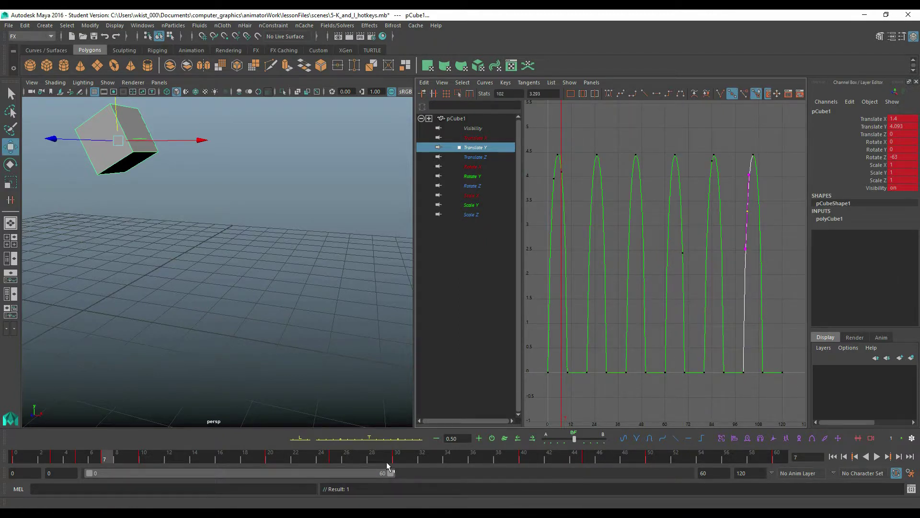
Step: Switch to the Autodesk Maya 2017 window, play the cube's animation there and stop it
mouse_move(294, 513)
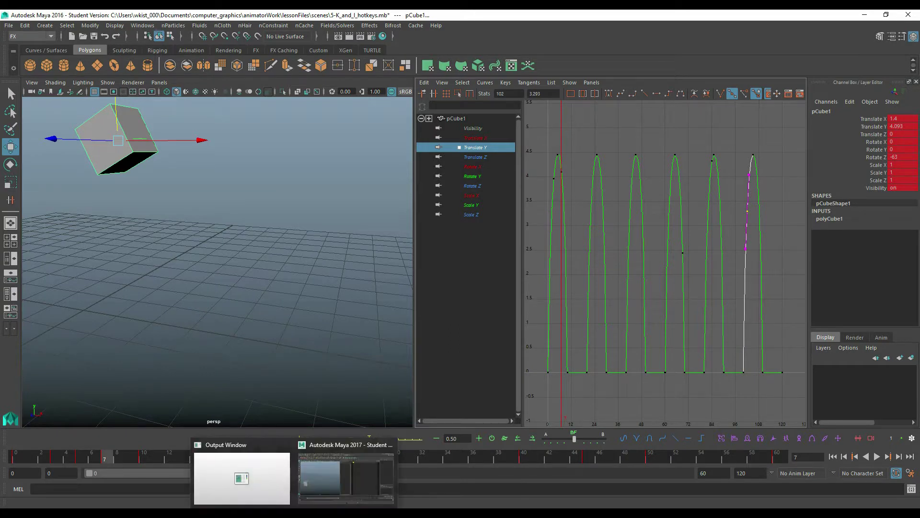
click(363, 474)
click(363, 473)
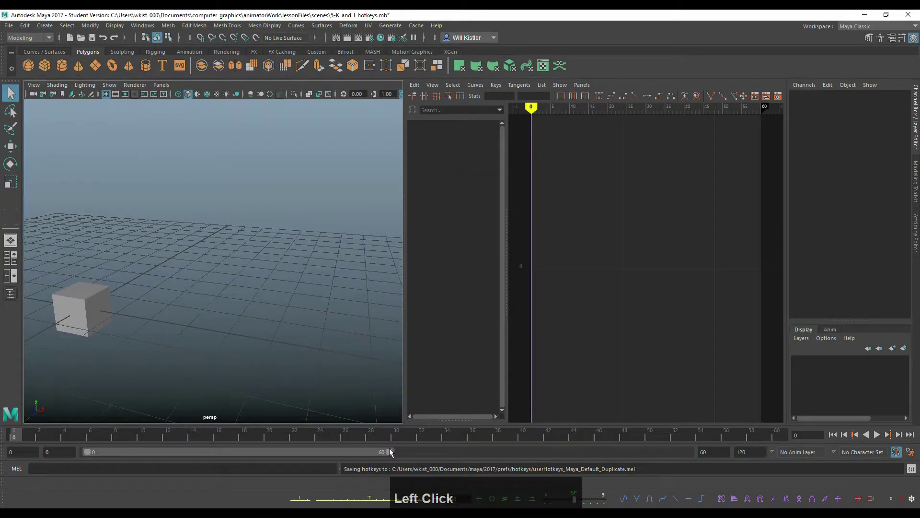
click(876, 434)
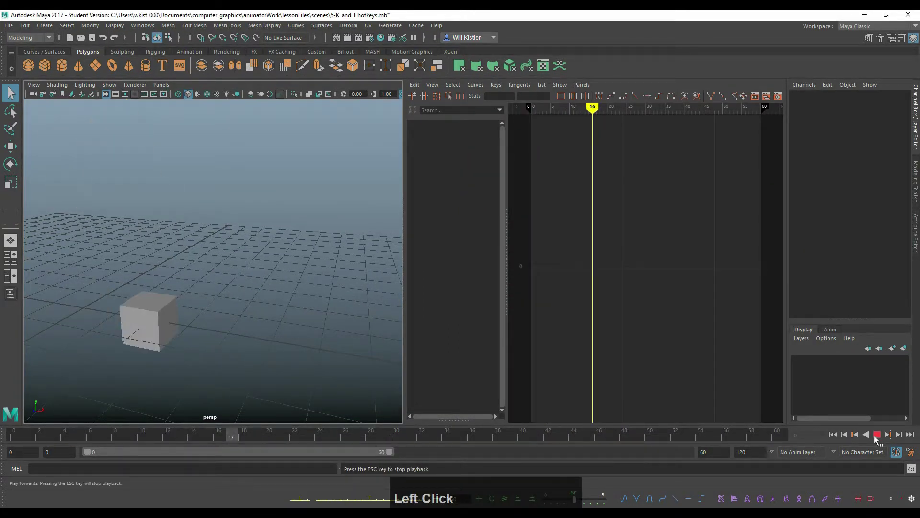
click(877, 434)
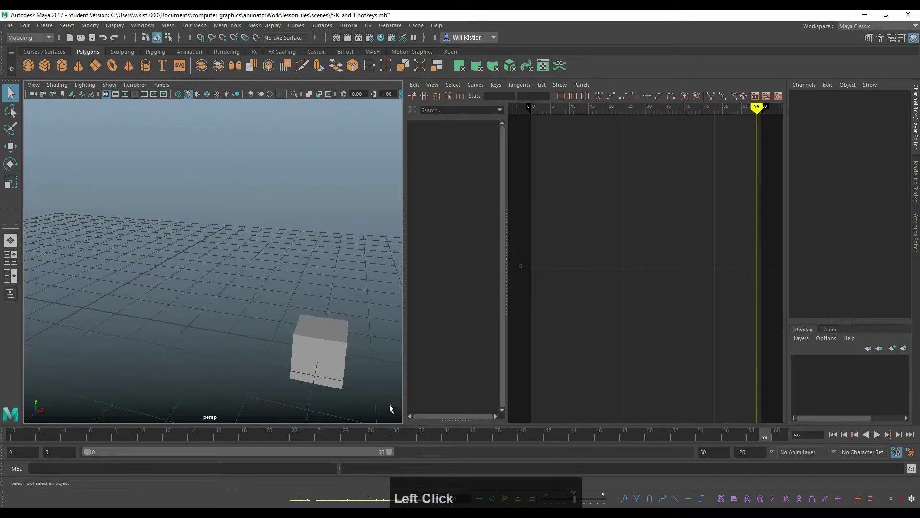
Step: Select the cube at frame 0, isolate its Translate Y curve and frame the first arc
click(330, 373)
drag(40, 437, 15, 435)
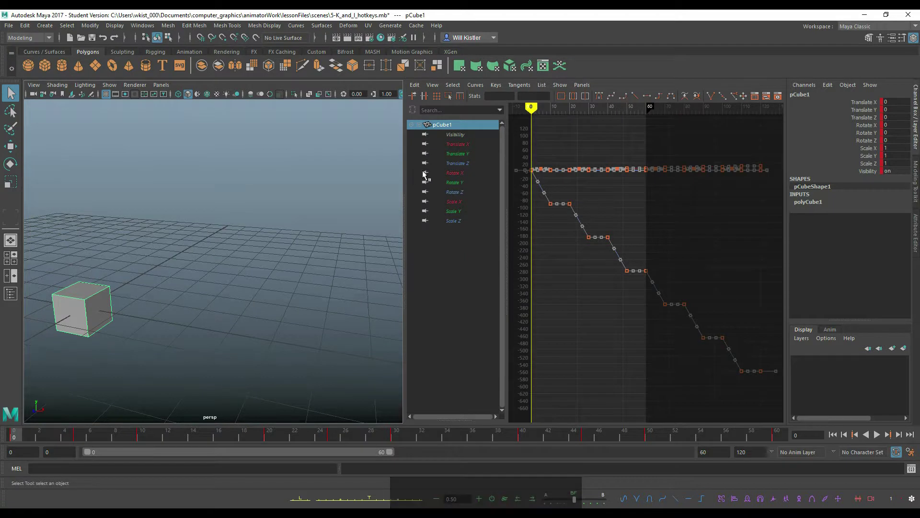
click(464, 154)
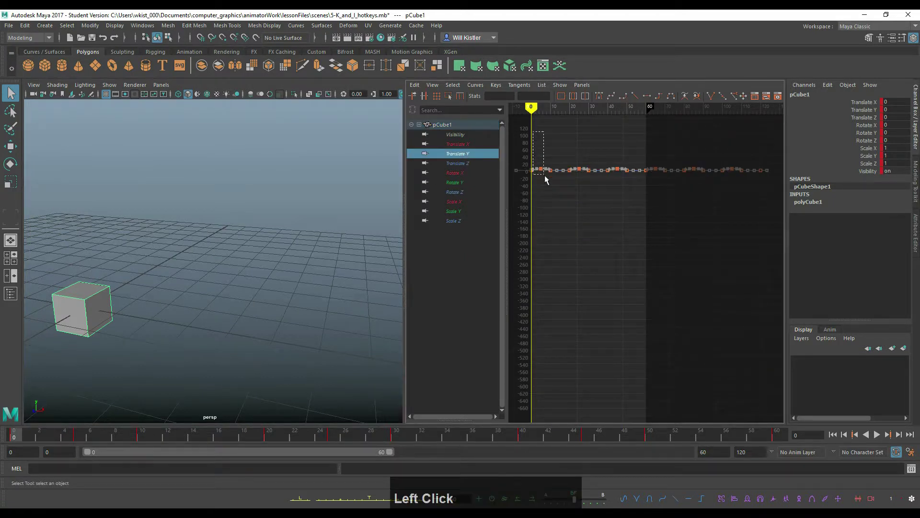
drag(544, 175, 544, 175)
key(f)
Step: Try to insert a key on the first arc of the Translate Y curve, and undo the resulting edit
middle_click(598, 286)
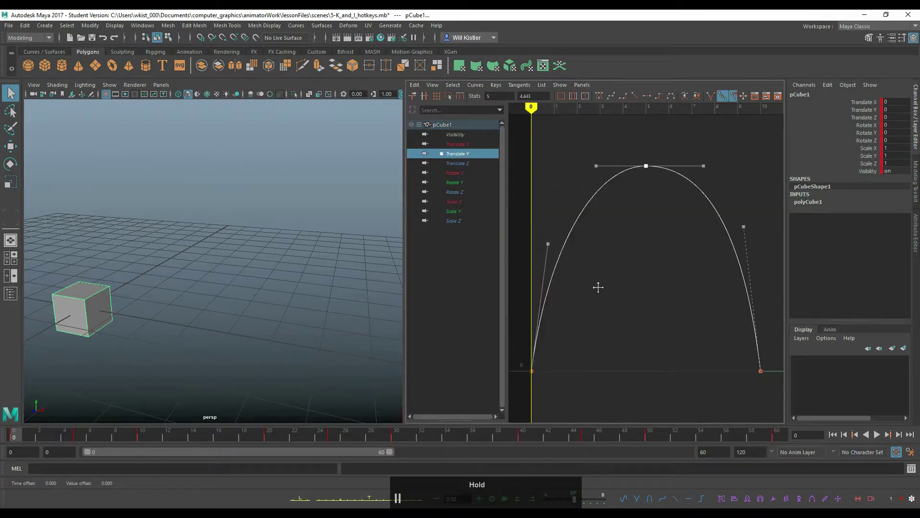
middle_click(581, 255)
key(ctrl+z)
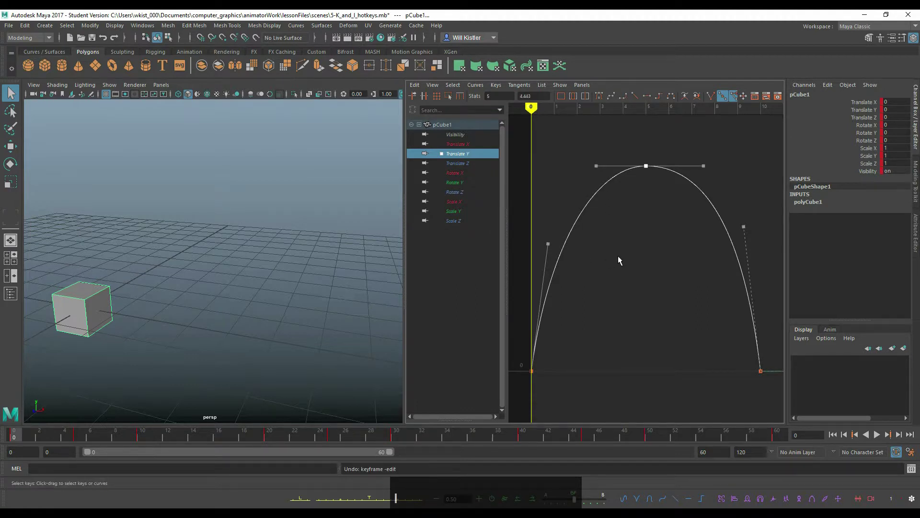
Step: Retry inserting a key near frame 4 of the Translate Y arc, then undo the shifted peak key
mouse_move(617, 258)
middle_down()
mouse_move(733, 259)
mouse_move(622, 302)
mouse_move(528, 257)
mouse_move(610, 267)
middle_up()
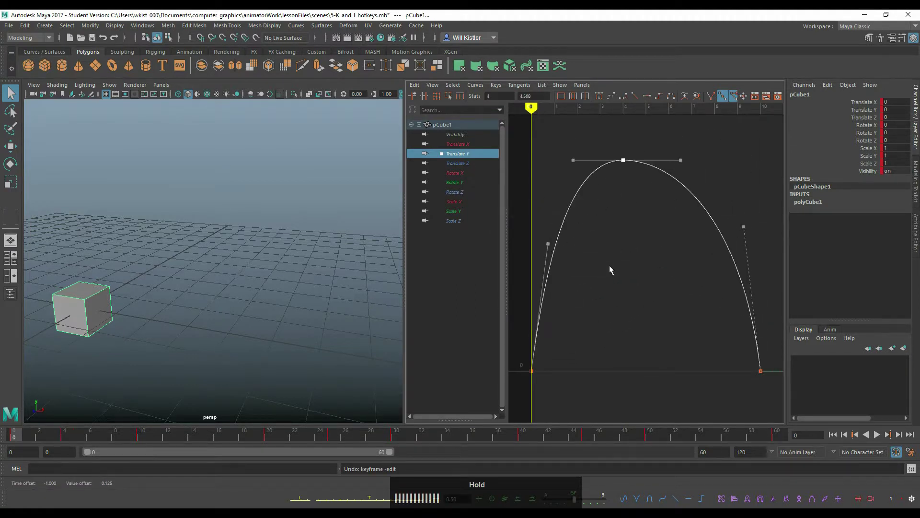
key(ctrl+z)
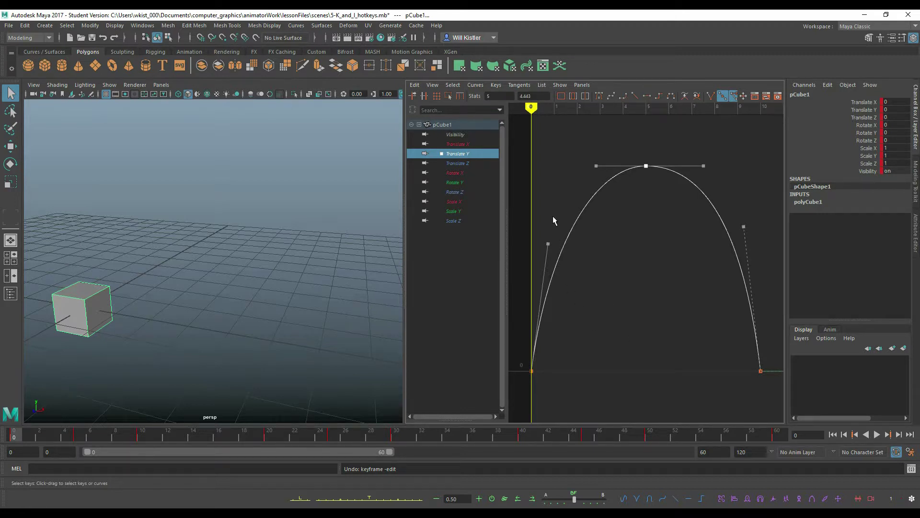
Step: Use the Insert Key Tool to add keys along the first Translate Y arc at frames 1, 3, 8, 9, 6, 4 and 2
click(495, 85)
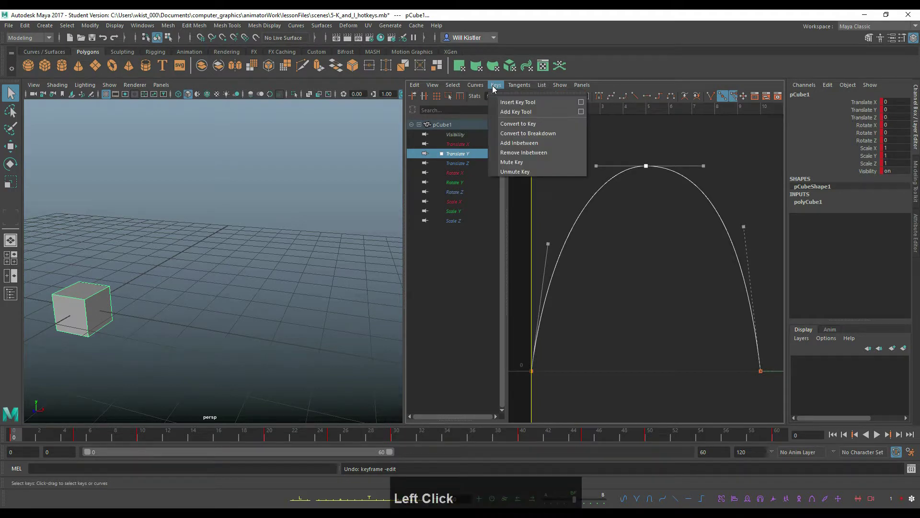
click(511, 105)
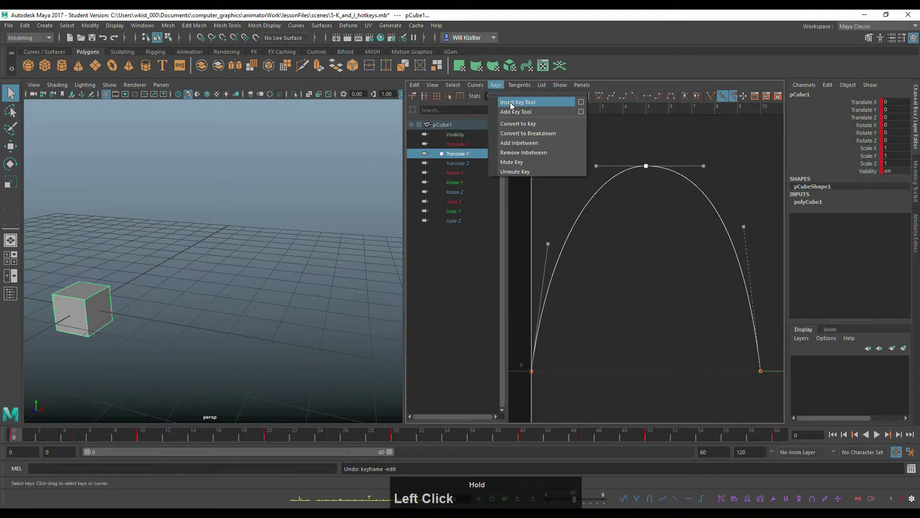
middle_click(554, 288)
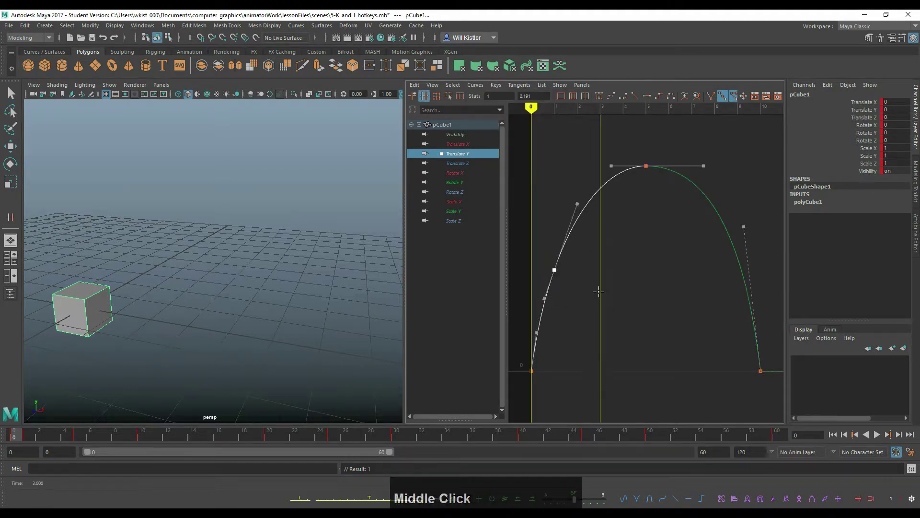
middle_click(599, 291)
middle_click(715, 312)
middle_click(738, 327)
middle_click(667, 330)
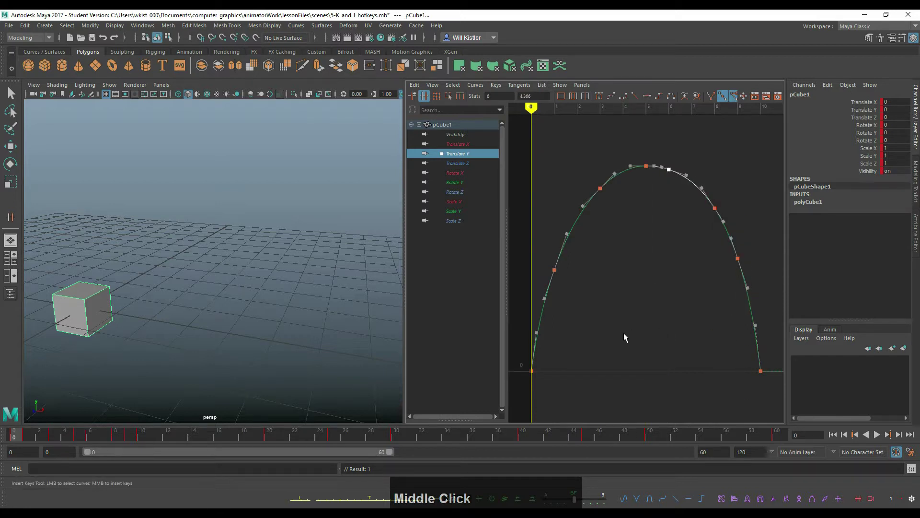
middle_click(623, 338)
middle_click(577, 346)
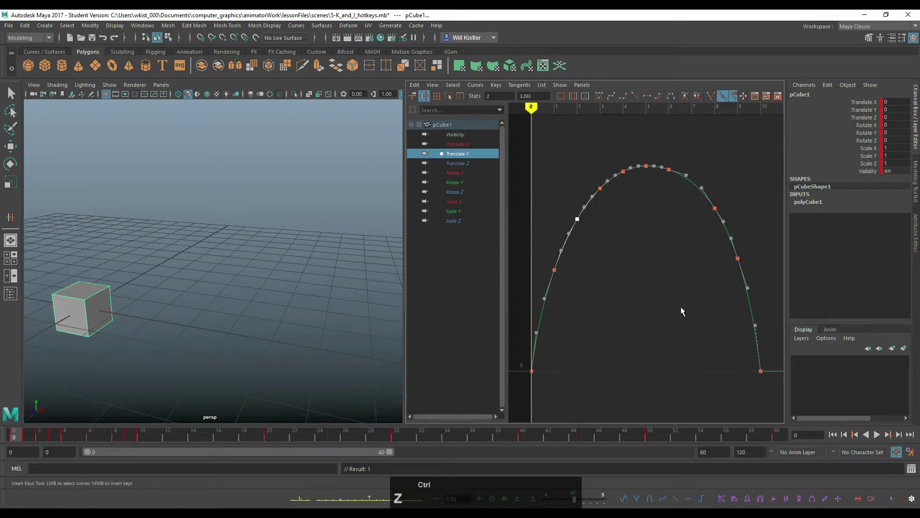
Step: Undo all the keys inserted on the first Translate Y arc
key(ctrl+z)
key(ctrl+z)
key(ctrl+z)
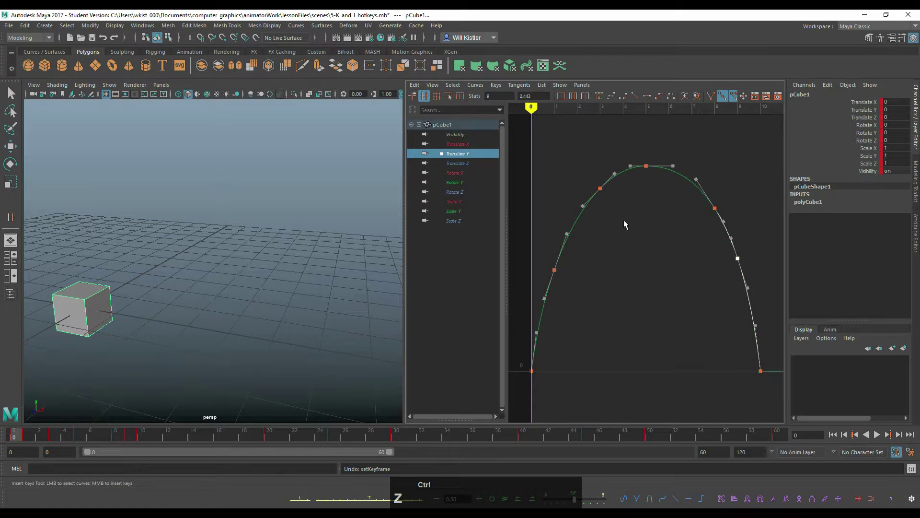
key(ctrl+z)
key(ctrl+z)
key(ctrl+z)
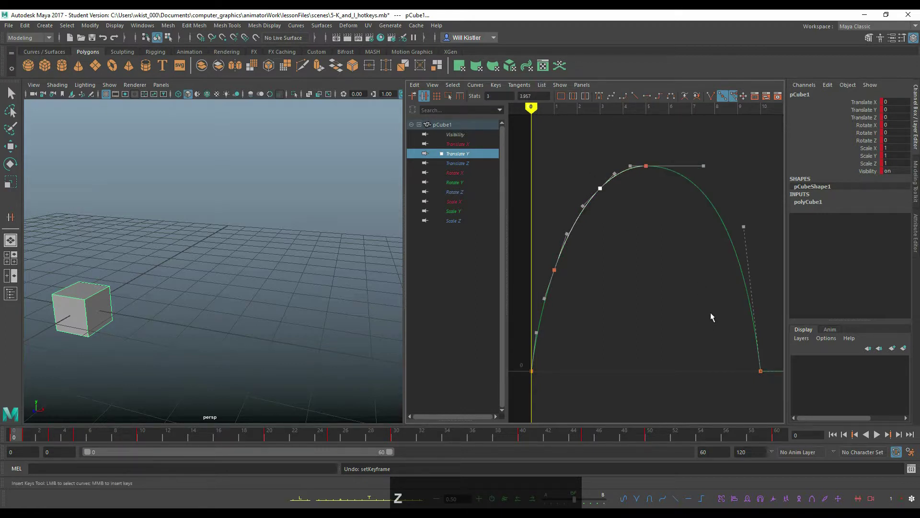
key(ctrl+z)
key(ctrl+z)
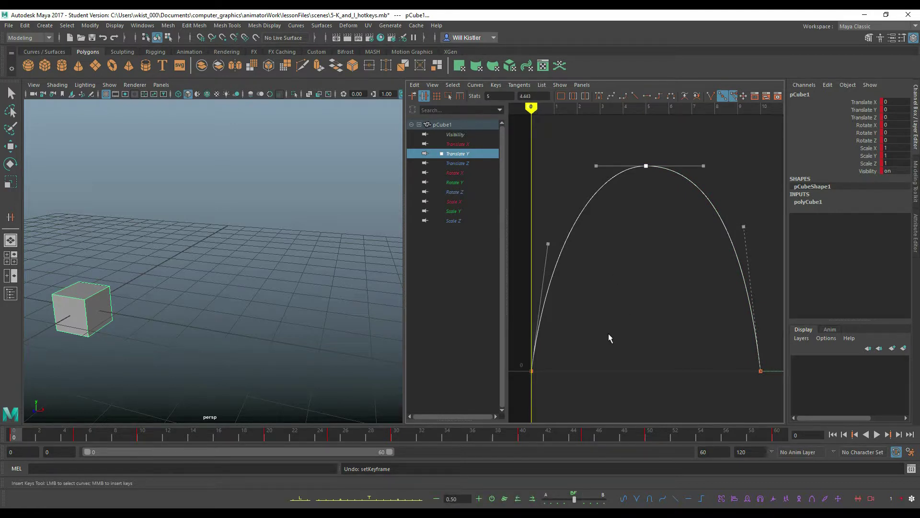
Step: Open the Hotkey Editor and list the Graph Editor hotkeys down to Graph Editor Always Display Tangents
click(142, 25)
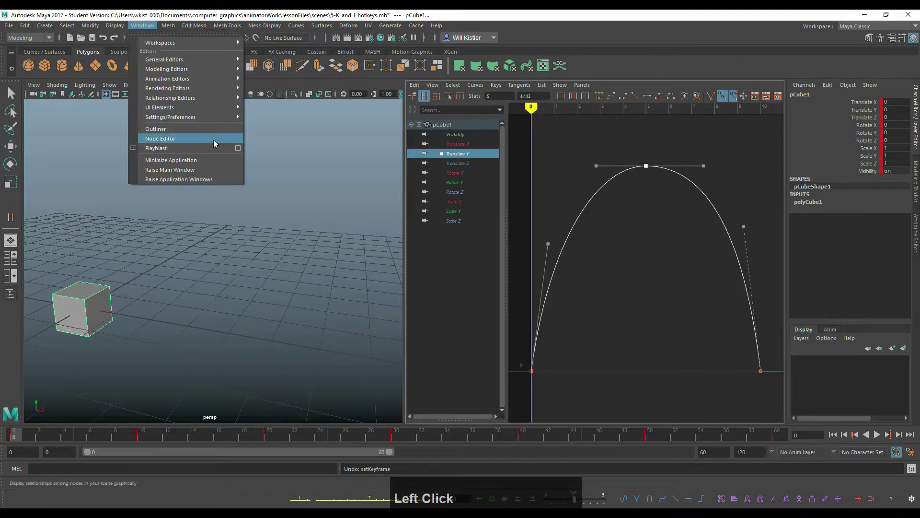
mouse_move(206, 117)
click(294, 143)
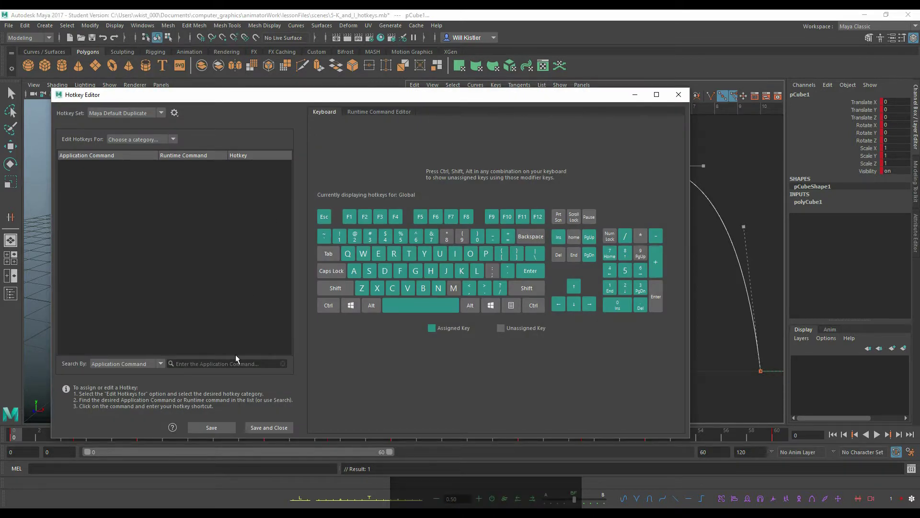
click(170, 140)
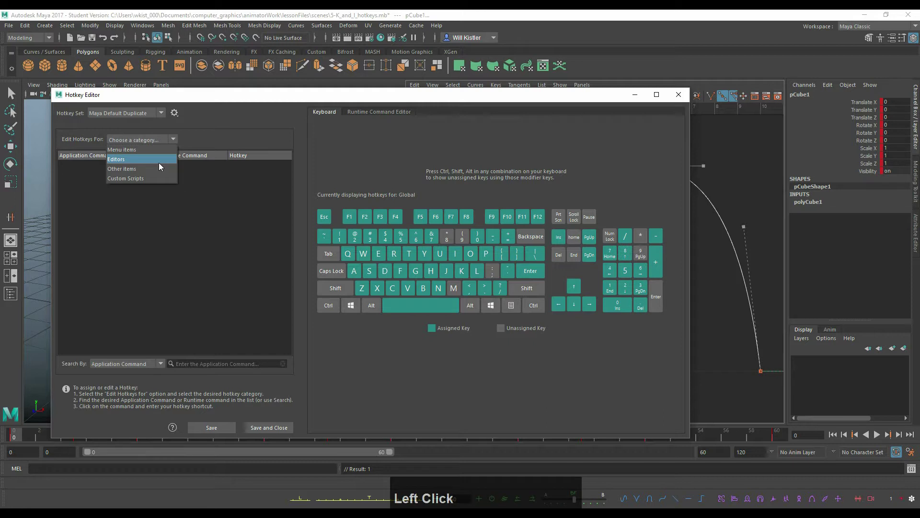
click(159, 162)
click(228, 139)
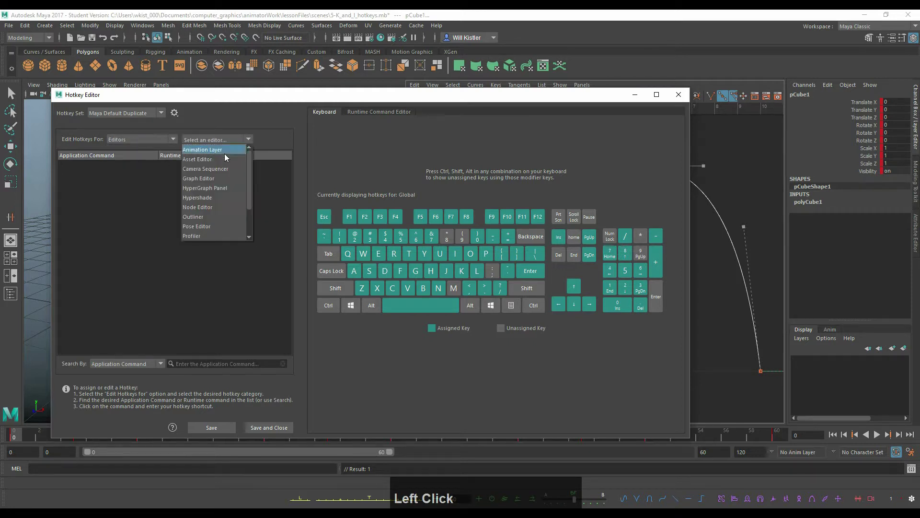
click(215, 178)
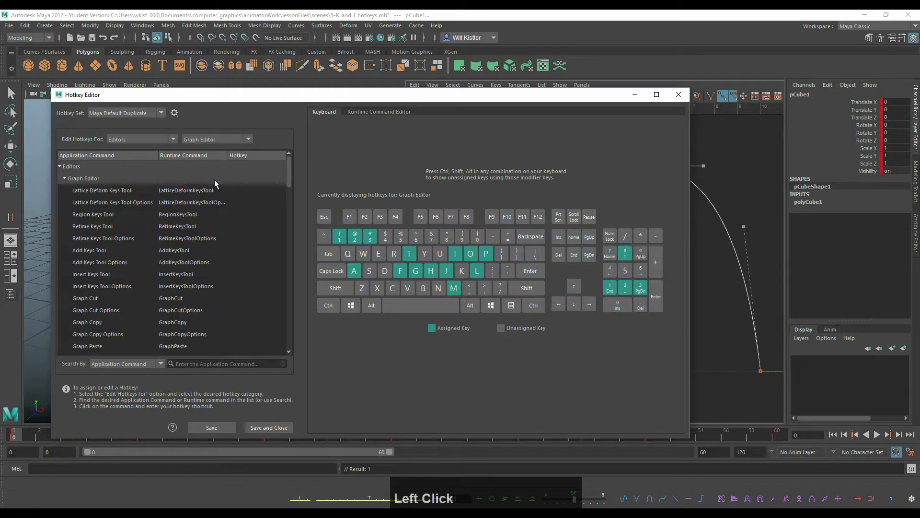
drag(287, 177, 288, 222)
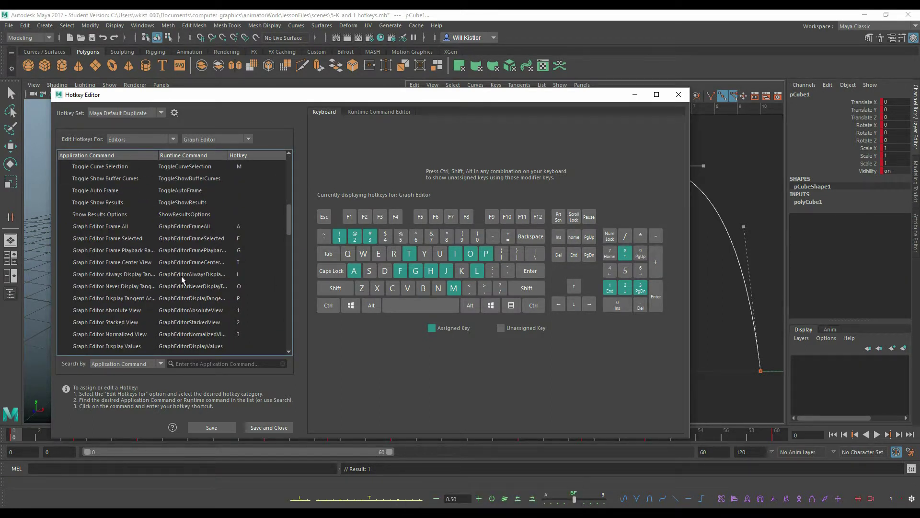
Step: Remove the I hotkey from Graph Editor Always Display Tangents and save the hotkey settings
drag(159, 163, 175, 163)
click(227, 276)
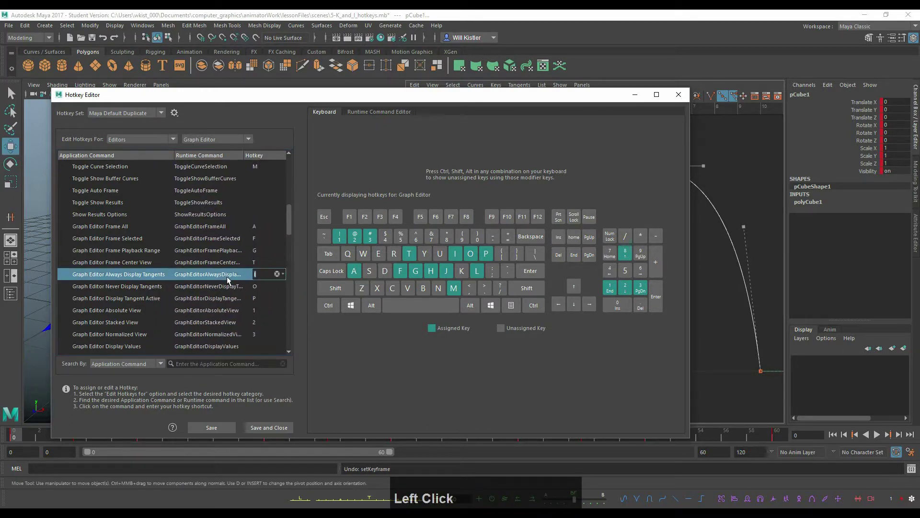
click(277, 274)
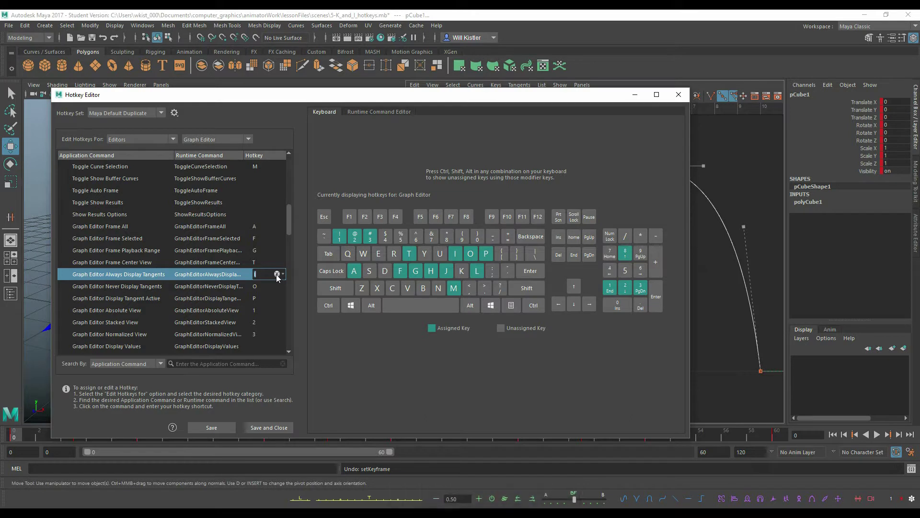
click(214, 426)
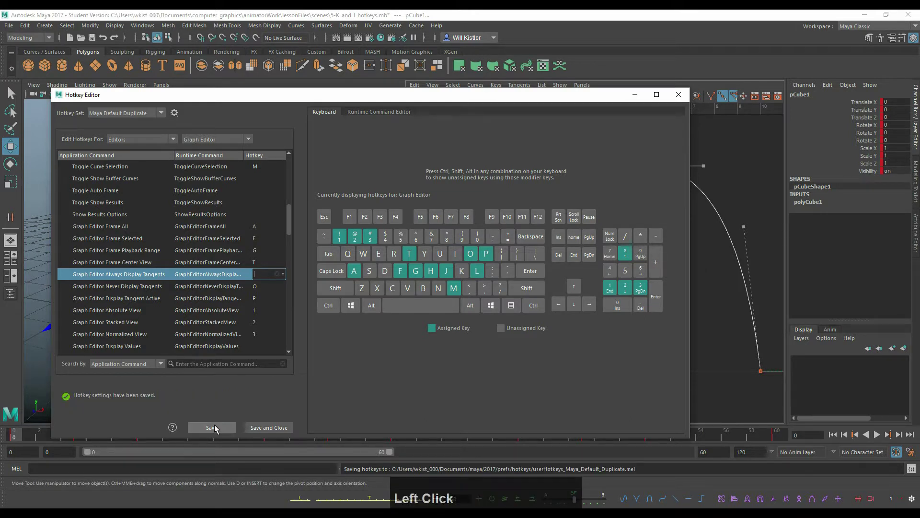
Step: Minimize the Hotkey Editor, try inserting a key on the Translate Y arc with the select tool active, and undo the edit
click(636, 95)
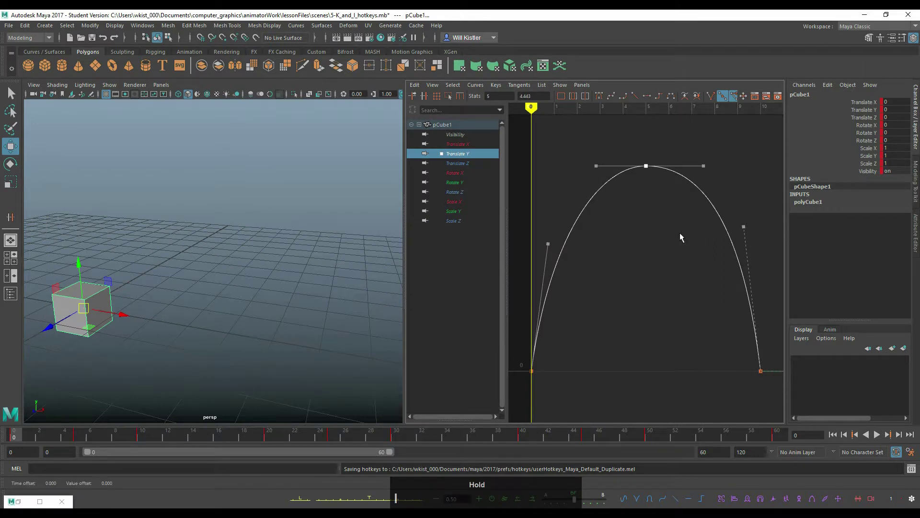
key(q)
middle_drag(593, 273, 687, 281)
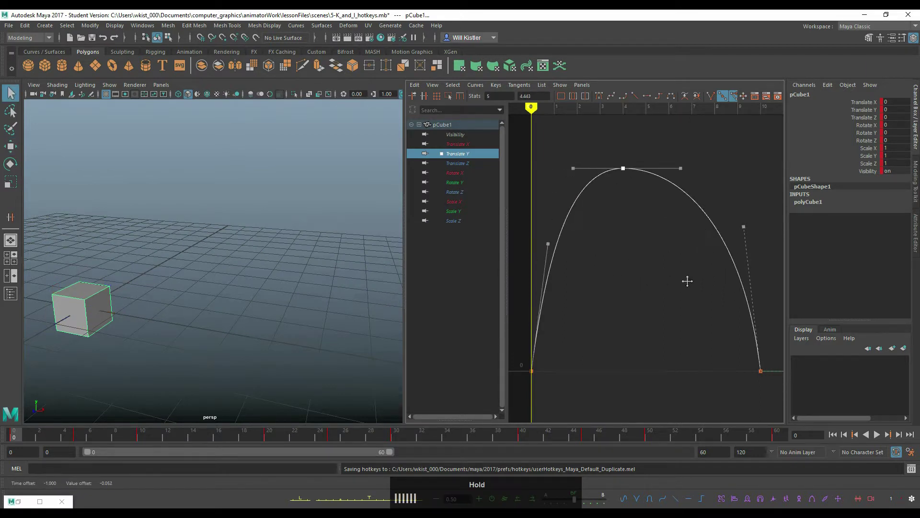
key(z)
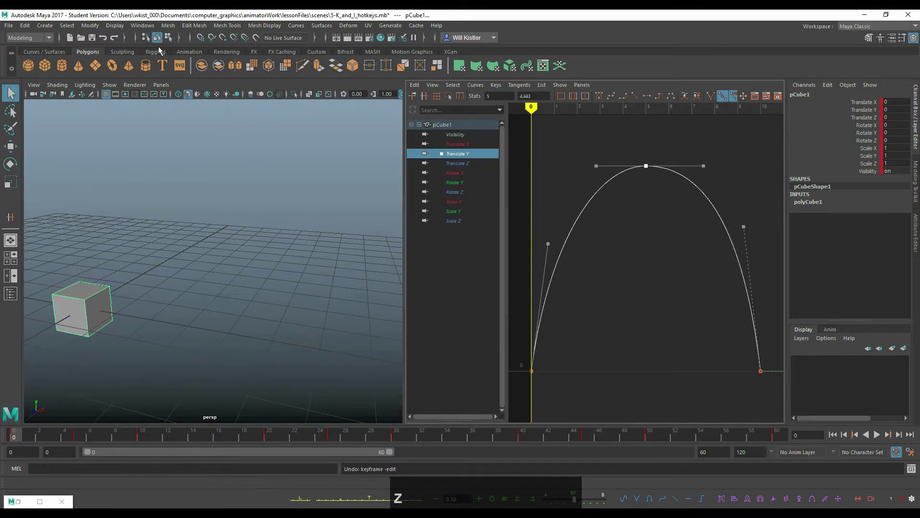
Step: Restore the Hotkey Editor and find the Insert Key Tool Activate and Deactivate hotkeys in the Tools group of Other items
click(18, 501)
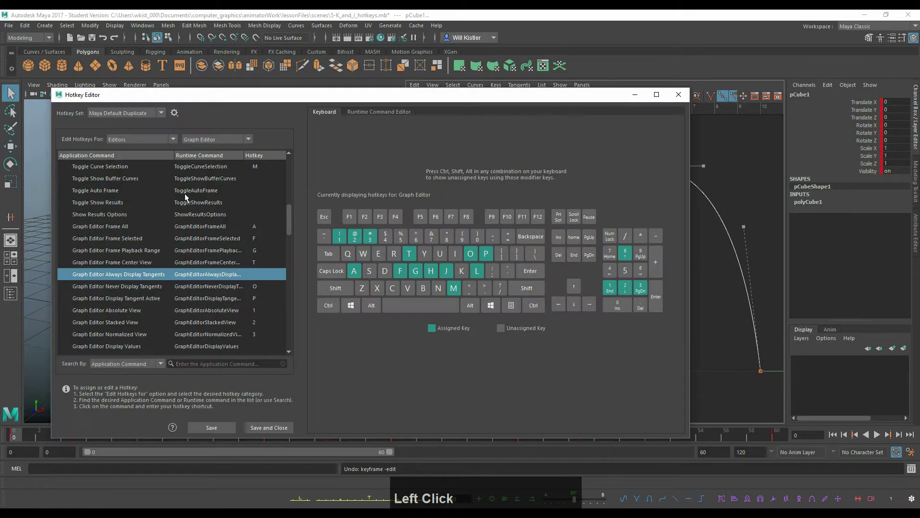
click(159, 139)
click(148, 170)
scroll(100, 275, up, 5)
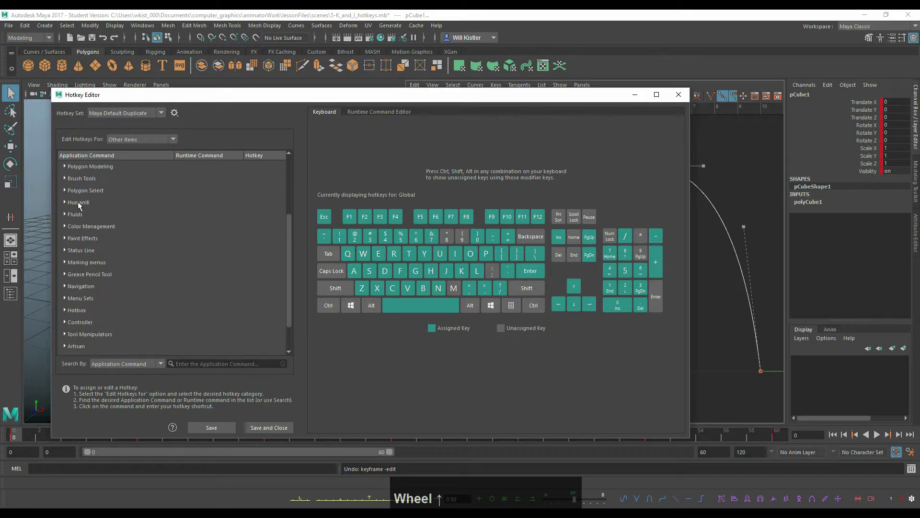
click(66, 226)
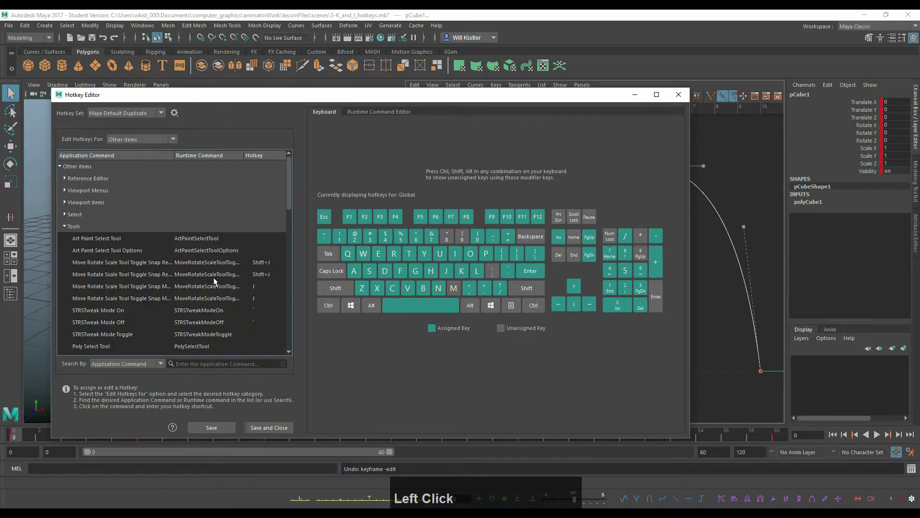
scroll(262, 287, down, 7)
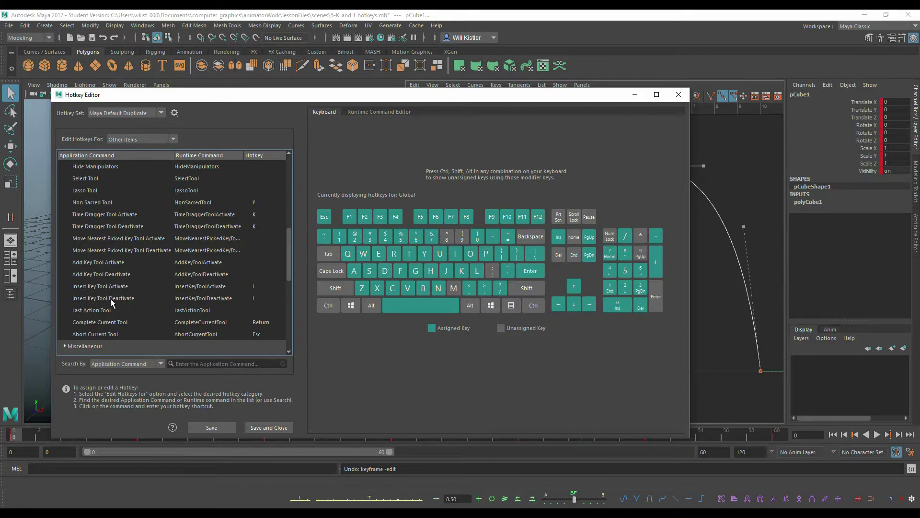
Step: Check the trigger options of the I hotkeys for Insert Key Tool Activate and Deactivate, and close the Hotkey Editor
click(266, 286)
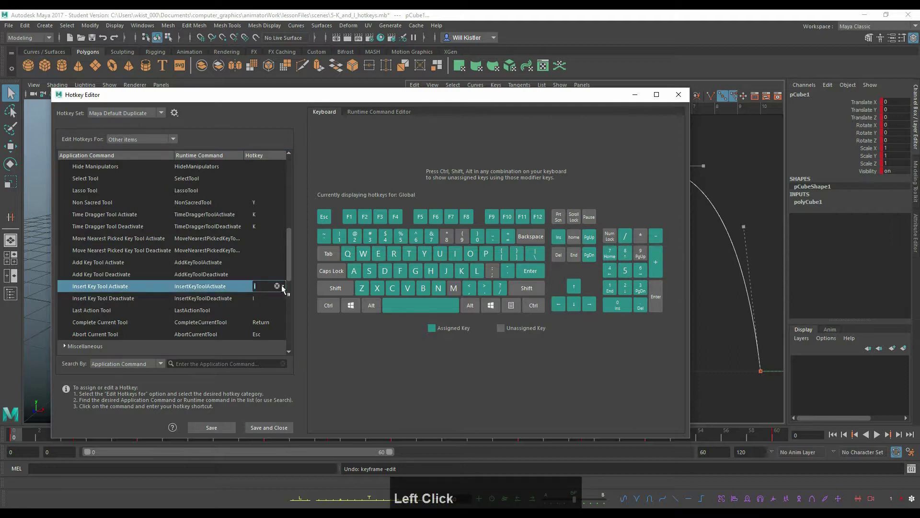
click(283, 286)
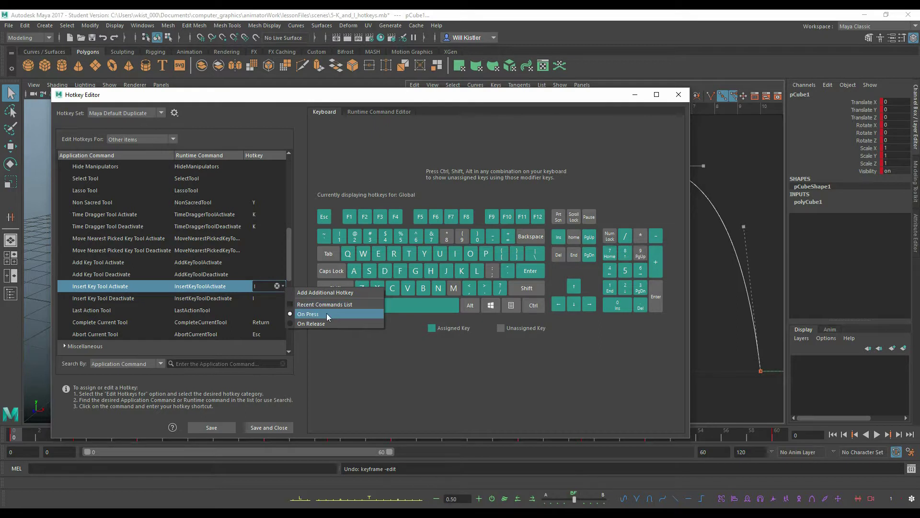
click(264, 297)
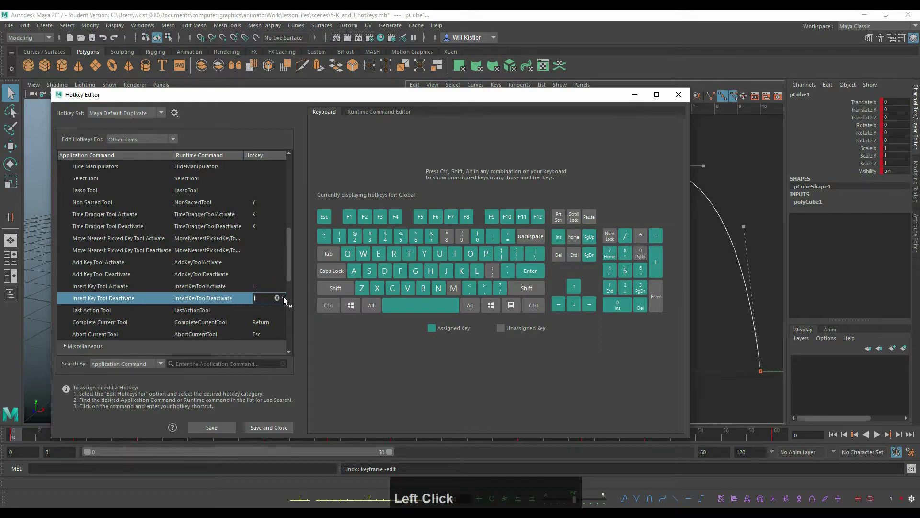
click(283, 297)
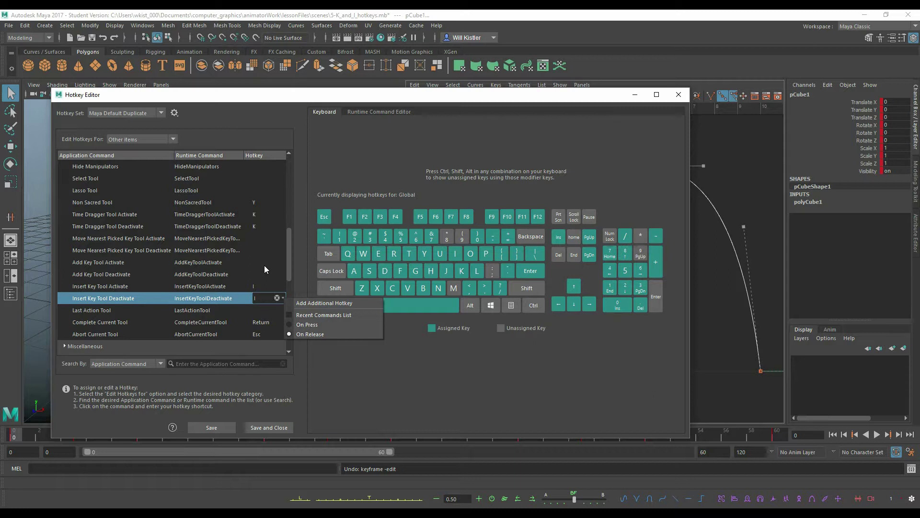
click(679, 102)
click(679, 95)
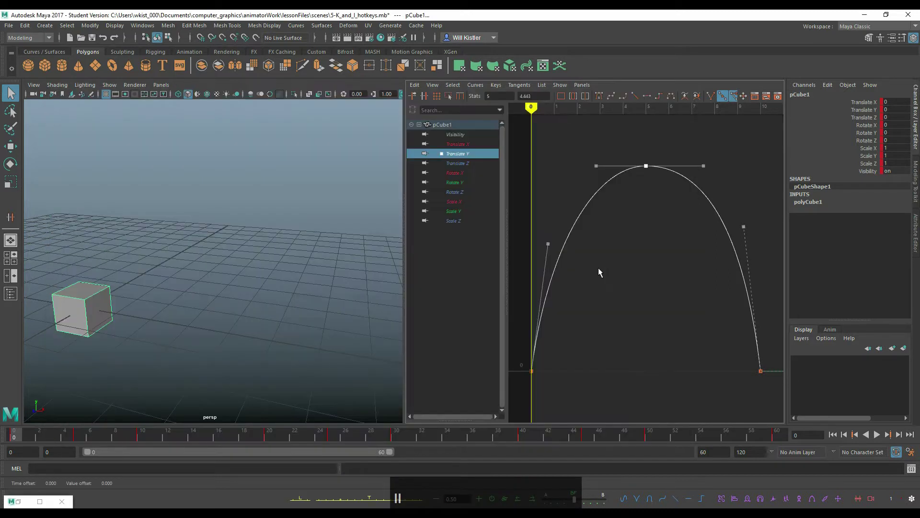
Step: Test the I hotkey by trying to insert a key in the graph editor, and undo the peak key's move
middle_click(577, 269)
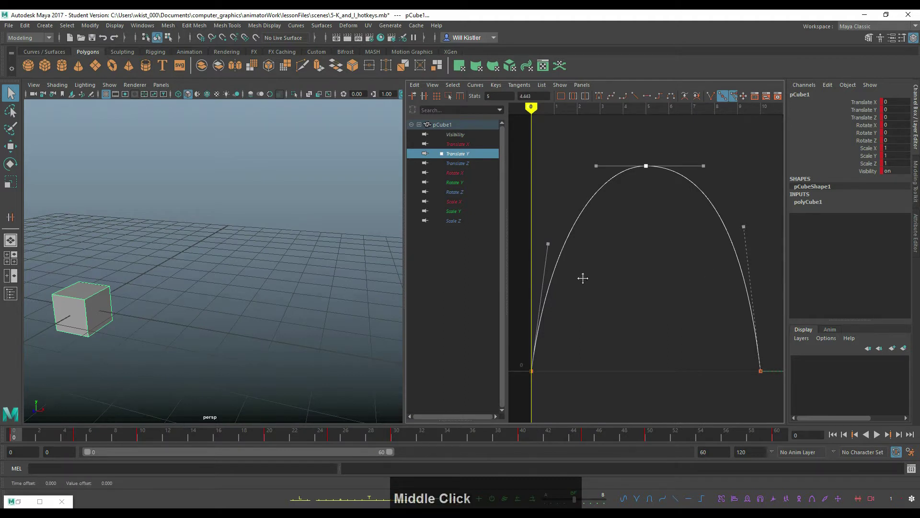
middle_drag(597, 285, 551, 301)
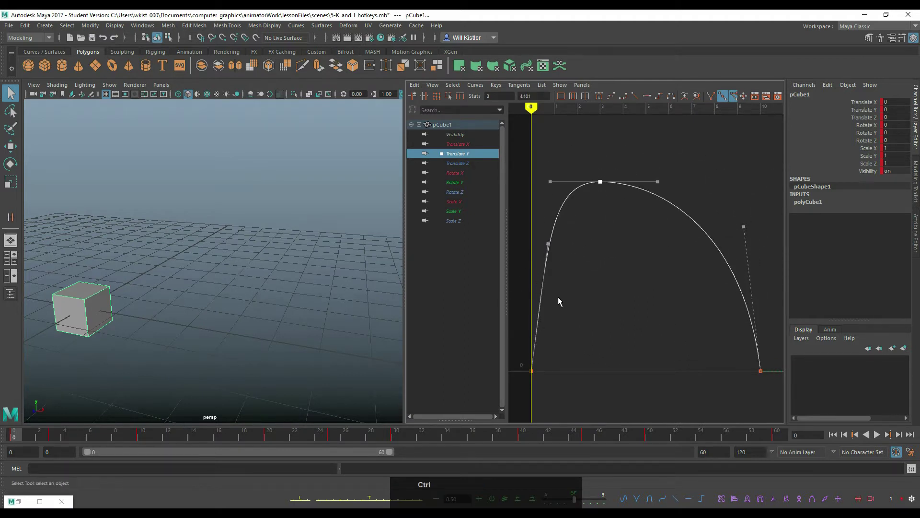
key(ctrl+z)
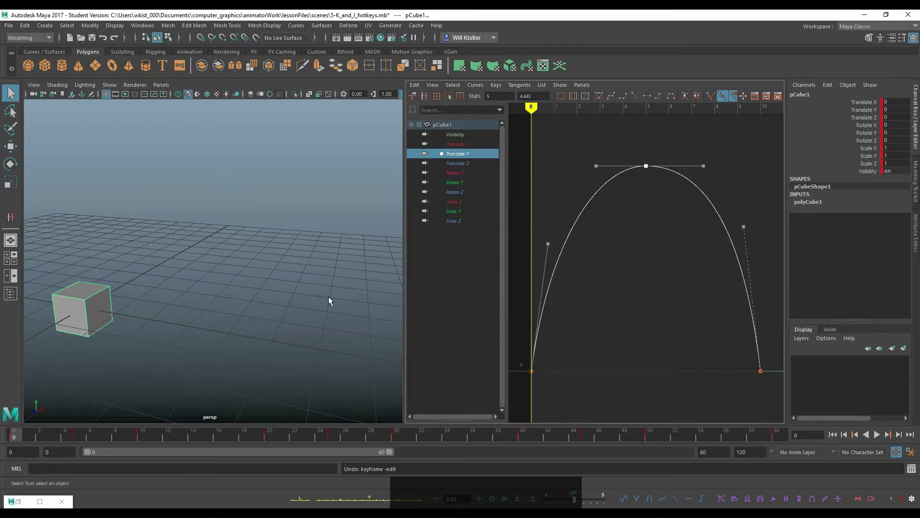
Step: Insert keys on the Translate Y arc at frames 2, 4, 6, 7, 8 and 9 with the Insert Keys Tool, and return to the Select Tool
key(i)
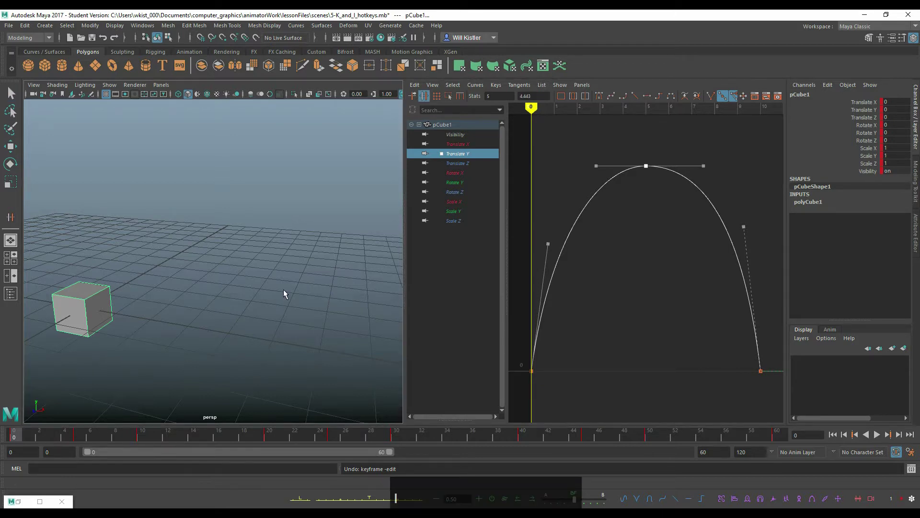
middle_click(584, 271)
middle_click(614, 269)
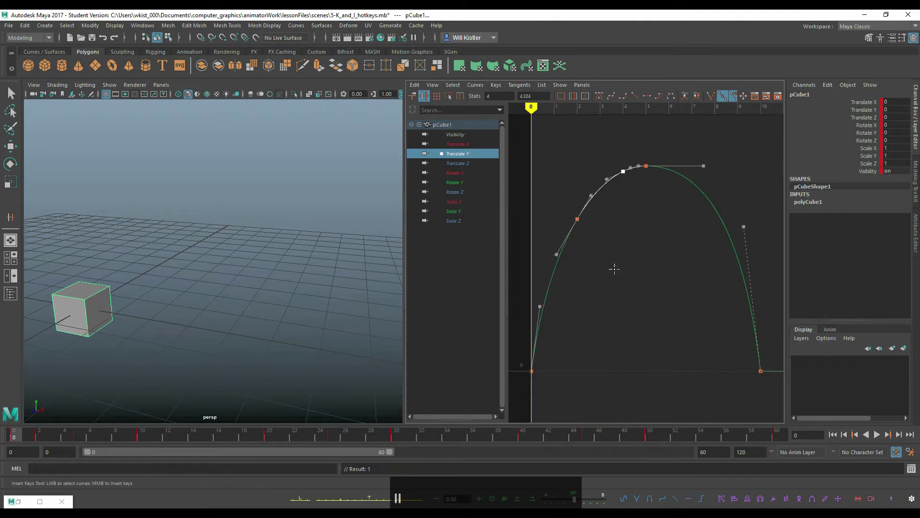
middle_click(668, 268)
middle_click(701, 282)
middle_click(717, 303)
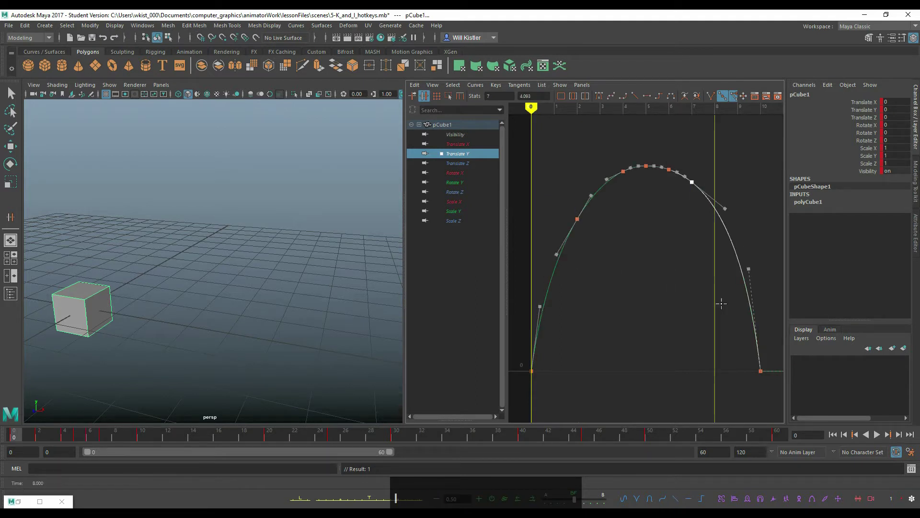
middle_click(732, 348)
key(q)
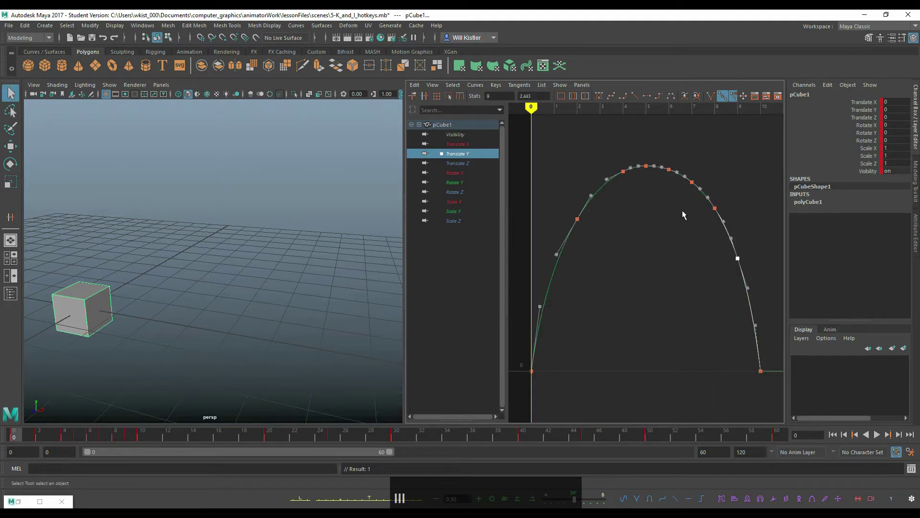
Step: Try inserting a key on the Translate Y arc with the Select Tool active, and undo the resulting key edit
middle_click(626, 262)
middle_drag(628, 262, 640, 228)
key(z)
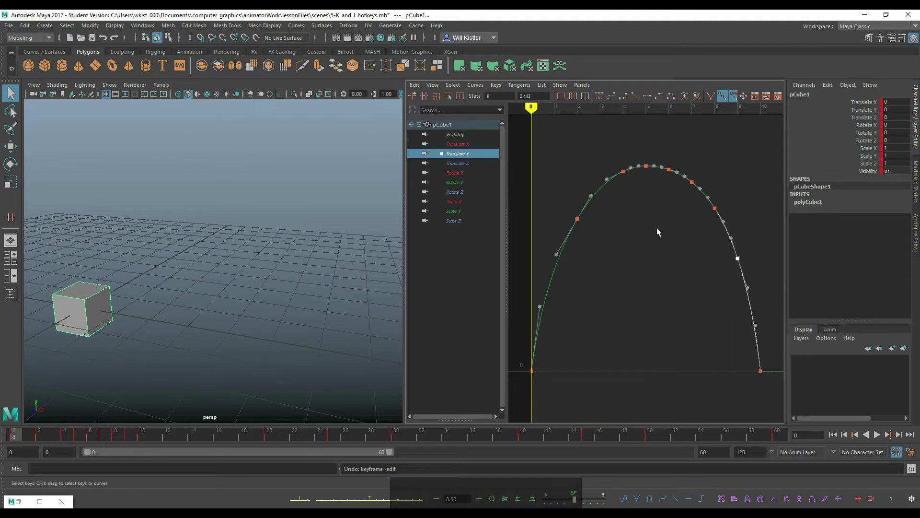
key(ctrl+z)
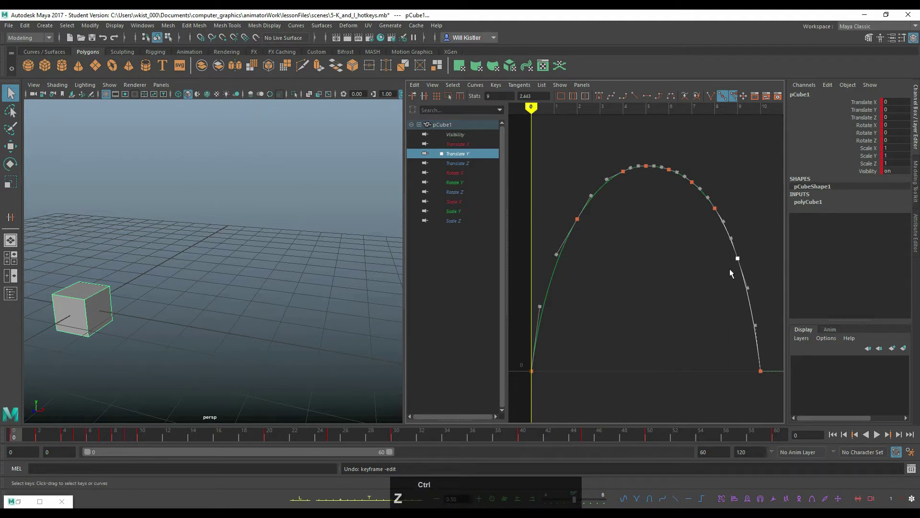
Step: Undo the inserted keys on the Translate Y arc back to the original three-key curve
key(ctrl+z)
key(ctrl+z)
key(ctrl+z)
key(ctrl+z)
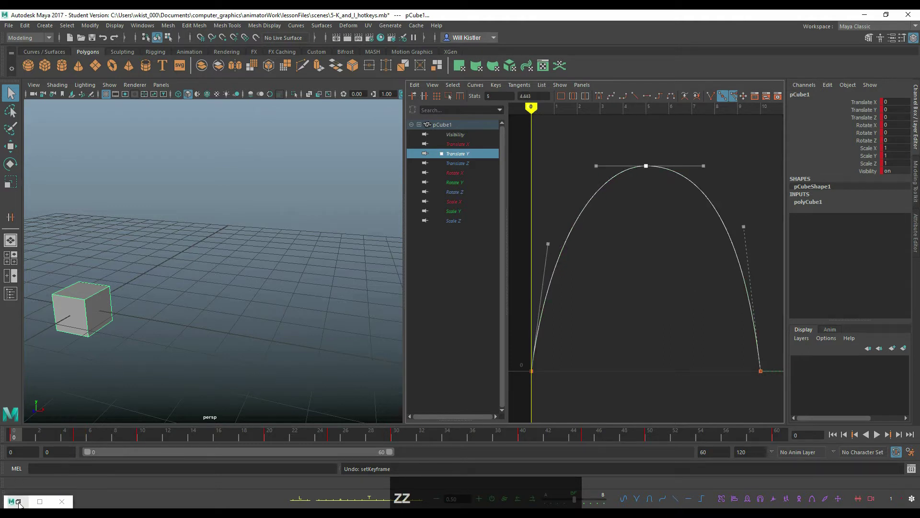
Step: Restore the Hotkey Editor and assign M as the hotkey for both Insert Key Tool Activate and Insert Key Tool Deactivate
click(20, 501)
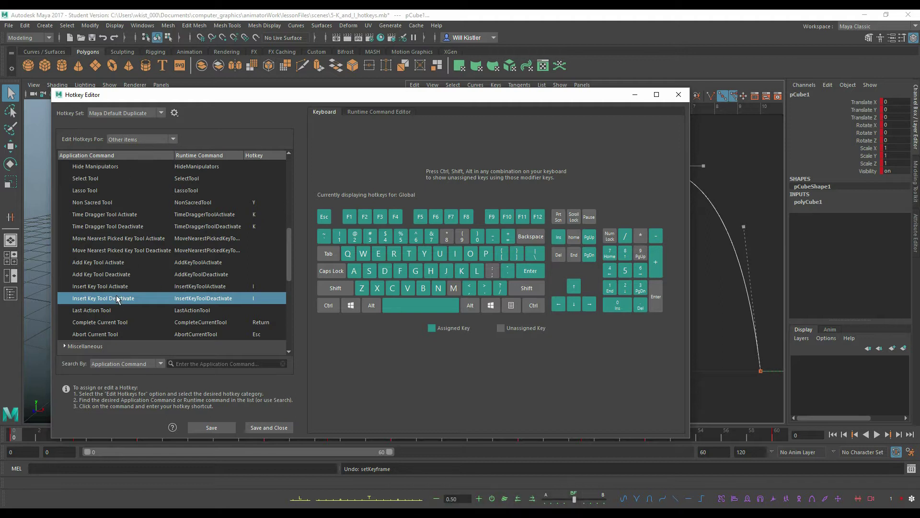
scroll(200, 252, up, 5)
scroll(128, 228, down, 5)
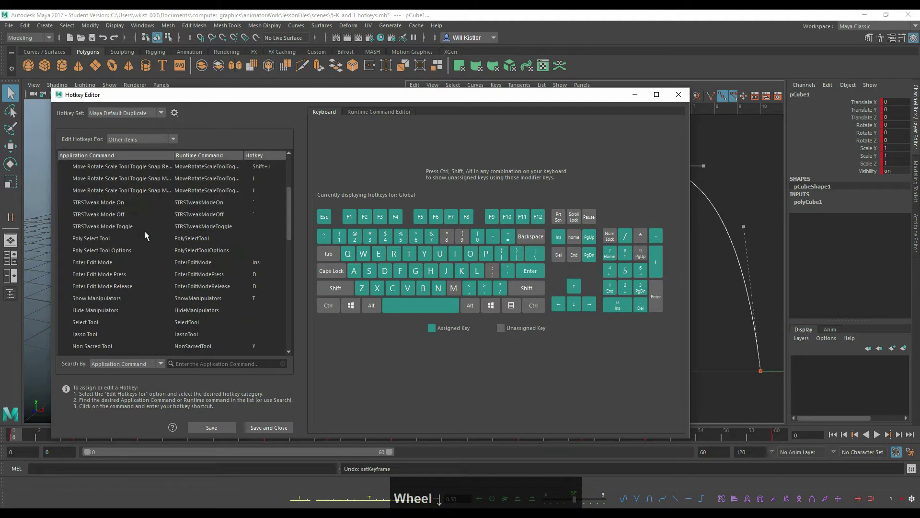
click(261, 287)
key(m)
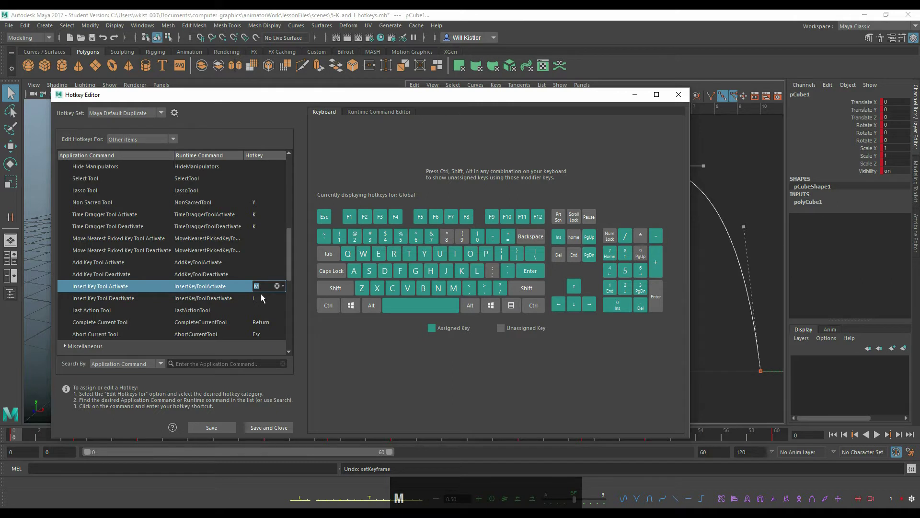
click(260, 298)
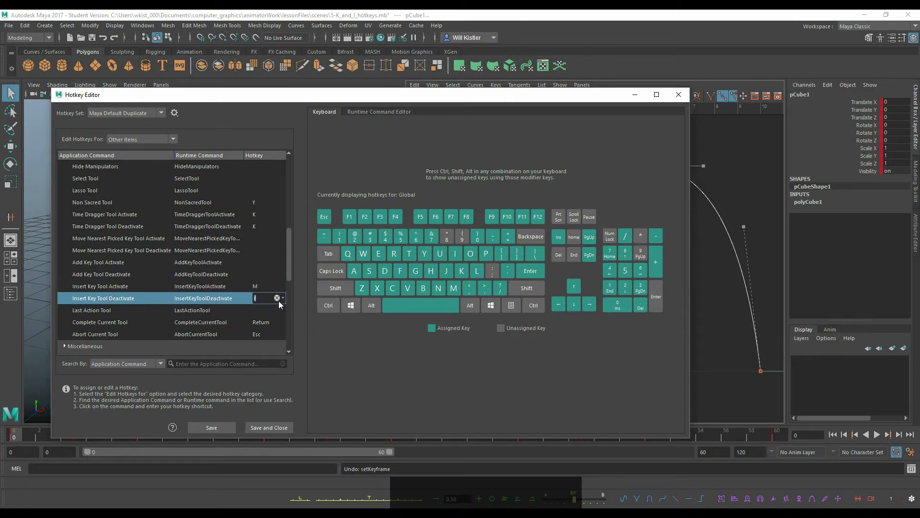
key(m)
Step: Check the trigger options of both M hotkeys, save the hotkey settings, and close the Hotkey Editor
click(283, 298)
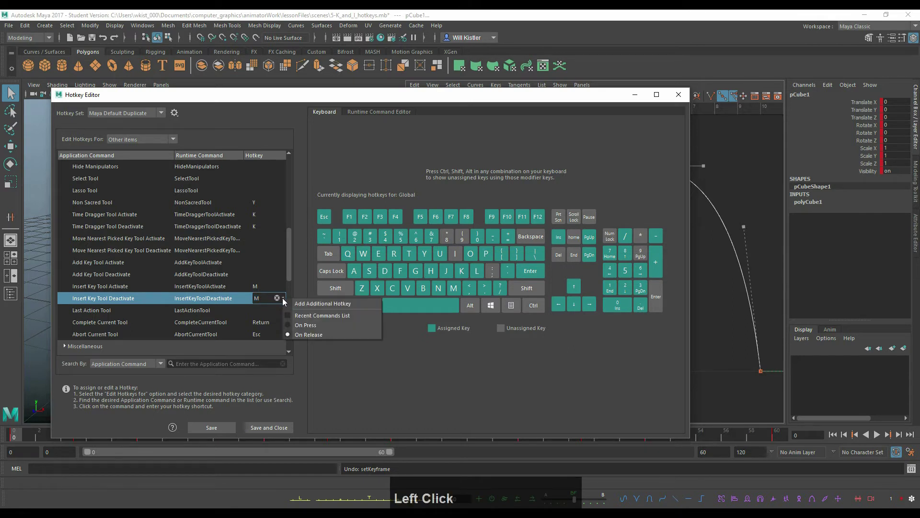
click(284, 286)
click(283, 286)
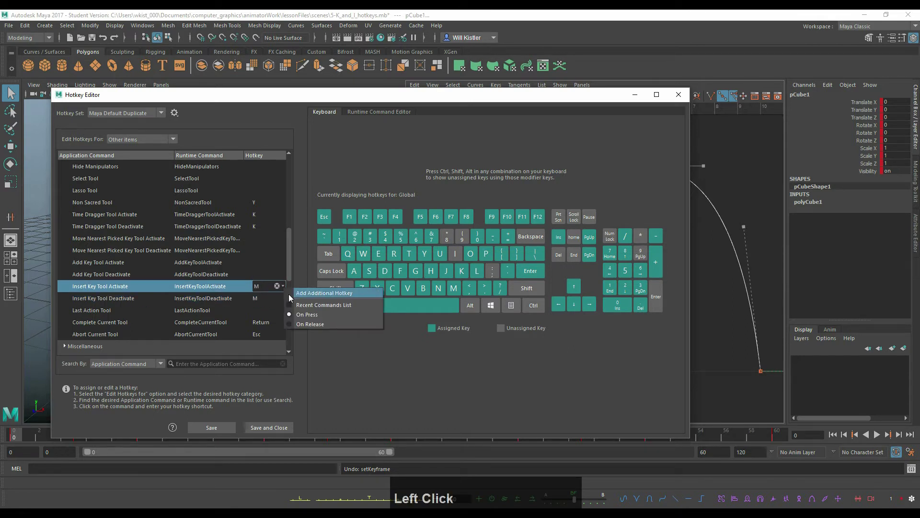
click(272, 297)
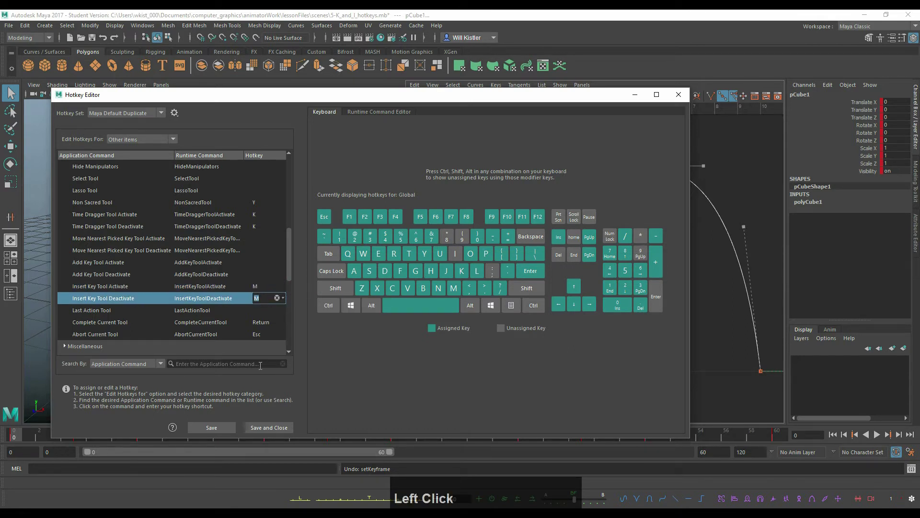
click(222, 424)
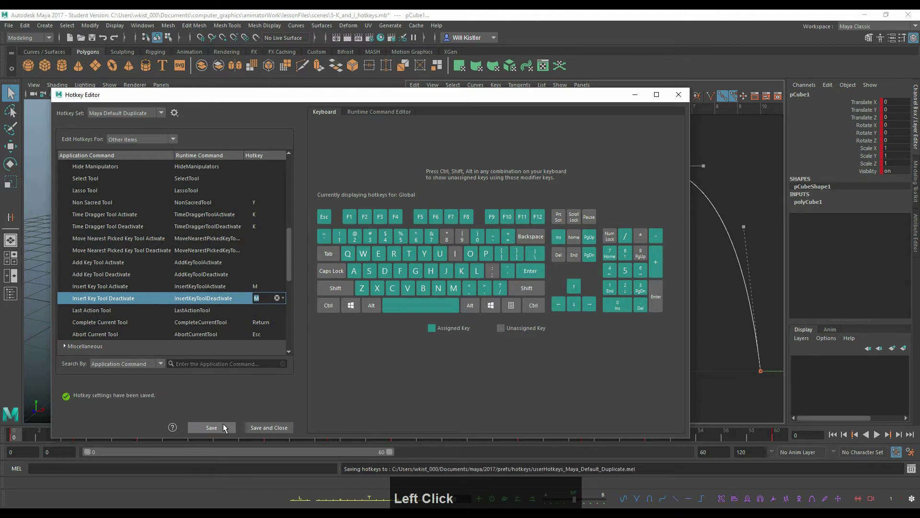
click(678, 95)
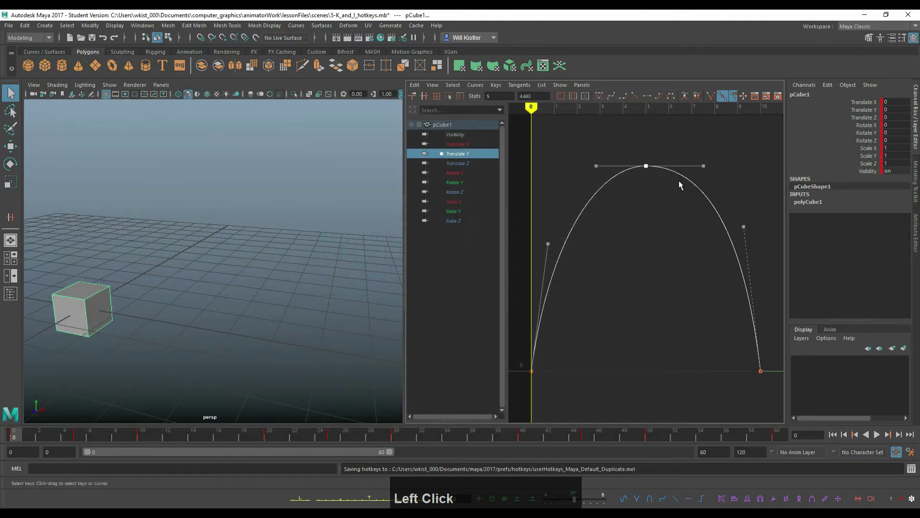
Step: Test the M hotkey by inserting keys on the Translate Y arc at frames 1 to 4 and 6 to 9, and return to the Select Tool
middle_click(608, 242)
middle_click(608, 242)
middle_click(573, 288)
middle_click(678, 269)
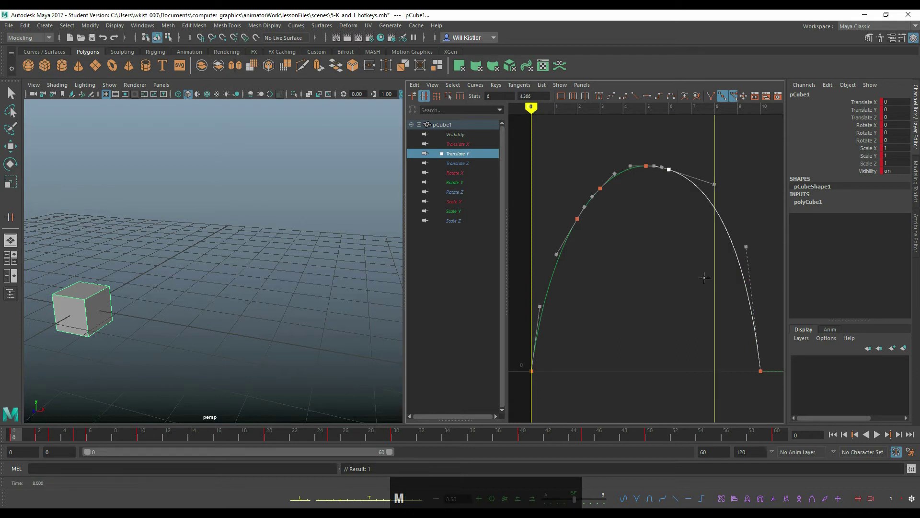
middle_click(704, 275)
middle_click(683, 332)
middle_click(630, 341)
middle_click(575, 370)
middle_click(551, 373)
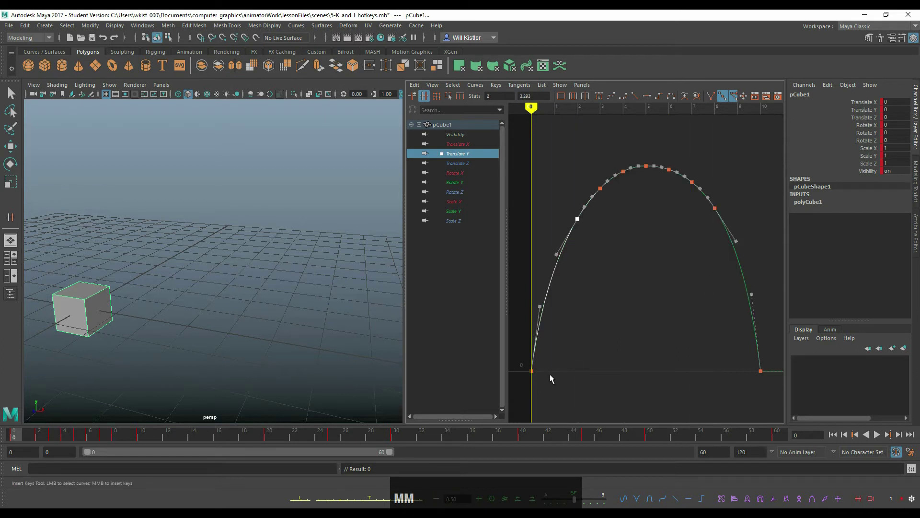
middle_click(738, 352)
key(q)
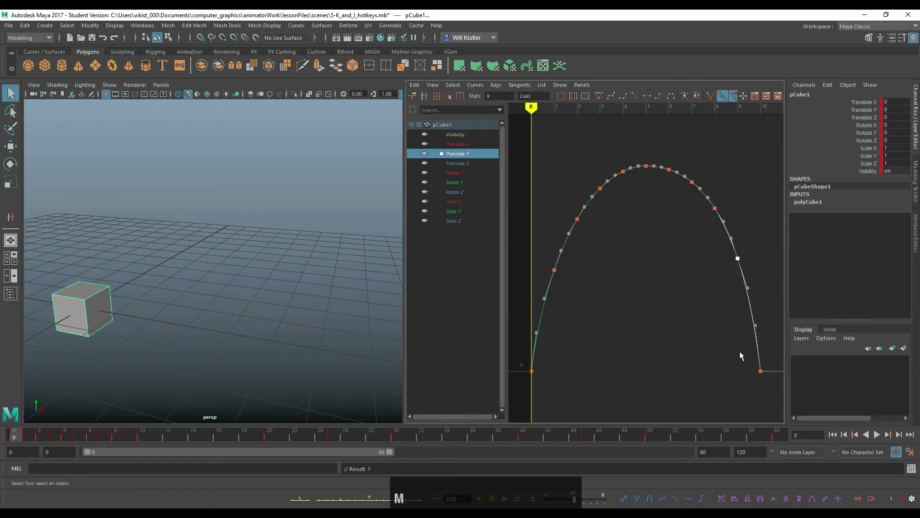